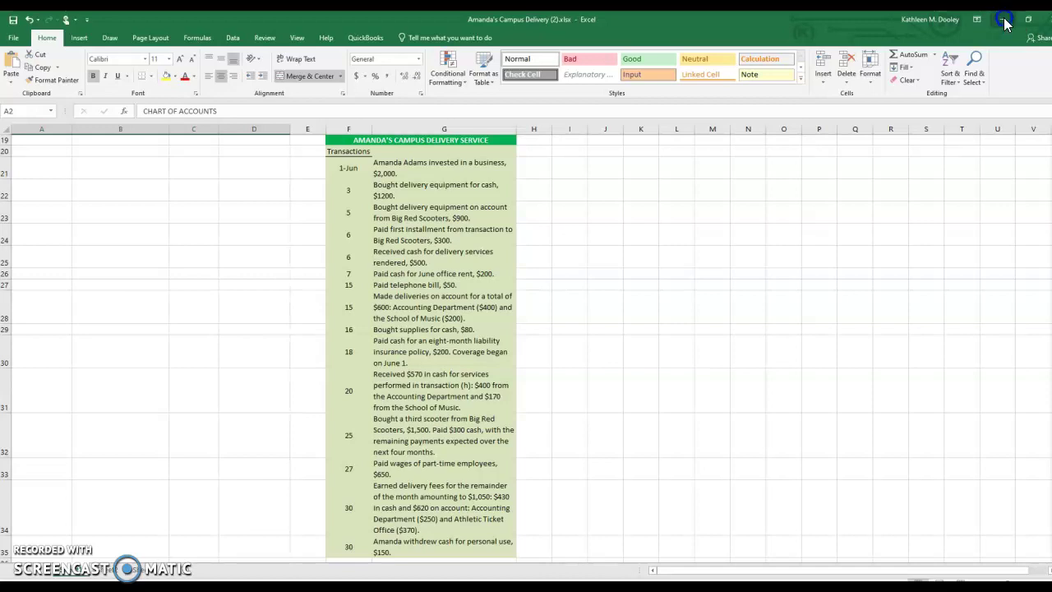
# Switch to the Analyzing Transaction Worksheet pt 2 workbook.
pyautogui.click(1006, 23)
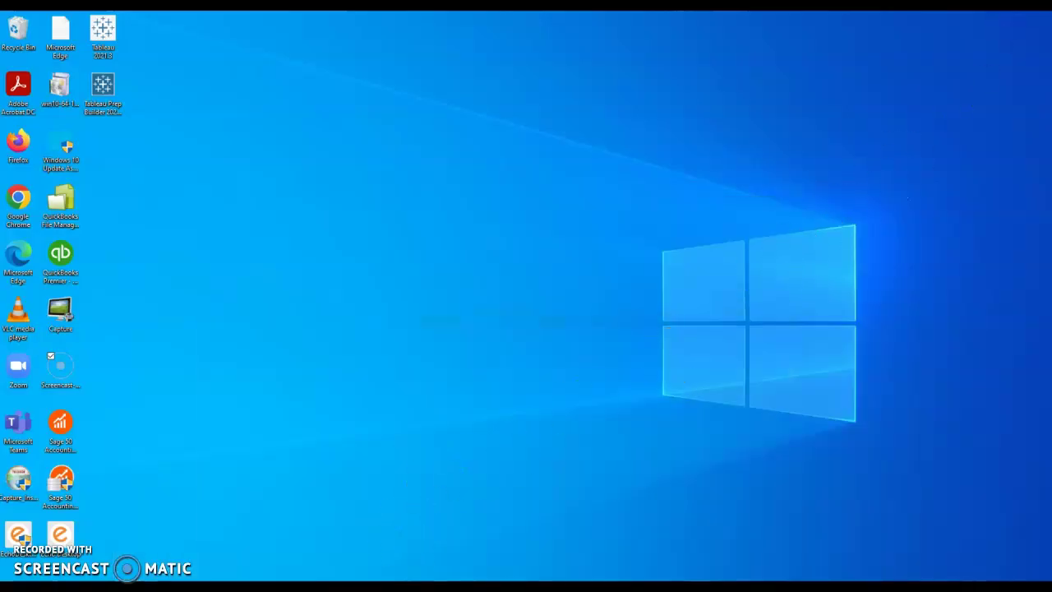
pyautogui.moveTo(395, 580)
pyautogui.click(457, 549)
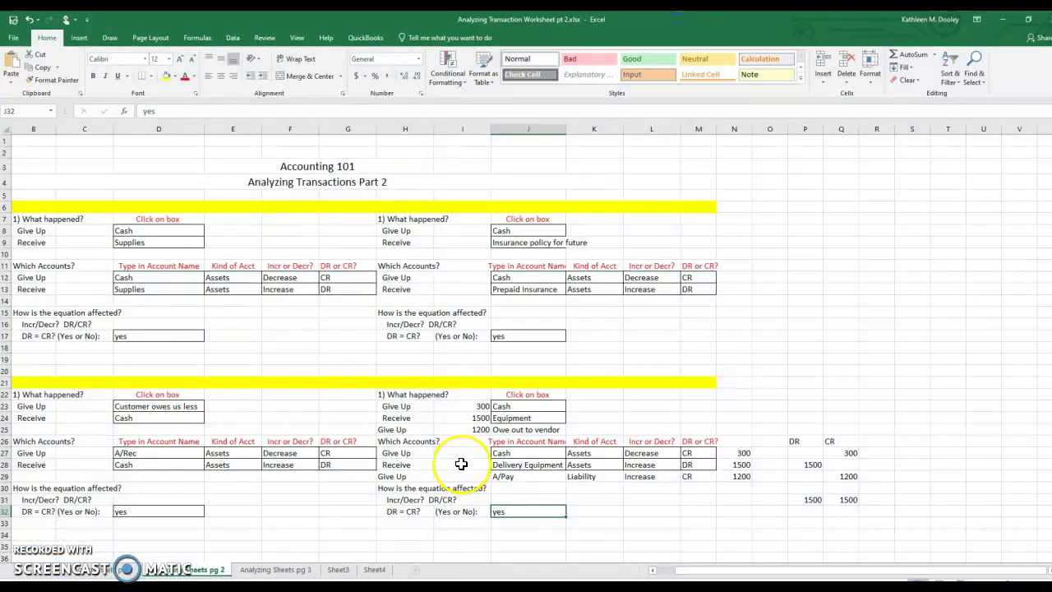
# In the first blank What happened block at row 39, set Give Up to Cash and Receive to Use of employees.
pyautogui.scroll(-9, 134, 365)
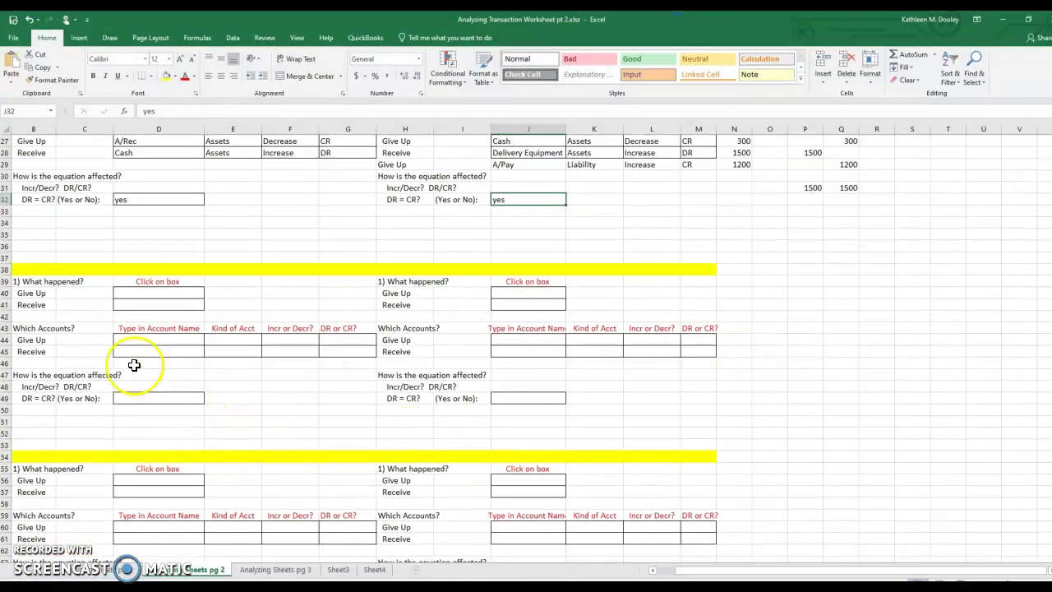
pyautogui.click(156, 293)
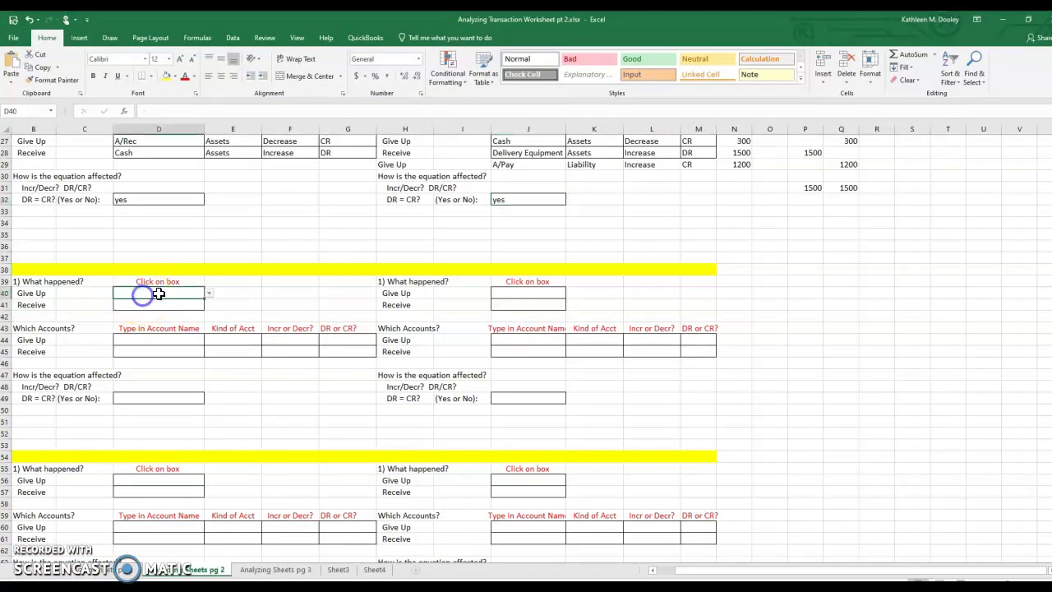
pyautogui.click(210, 294)
pyautogui.click(173, 352)
pyautogui.click(190, 306)
pyautogui.click(210, 306)
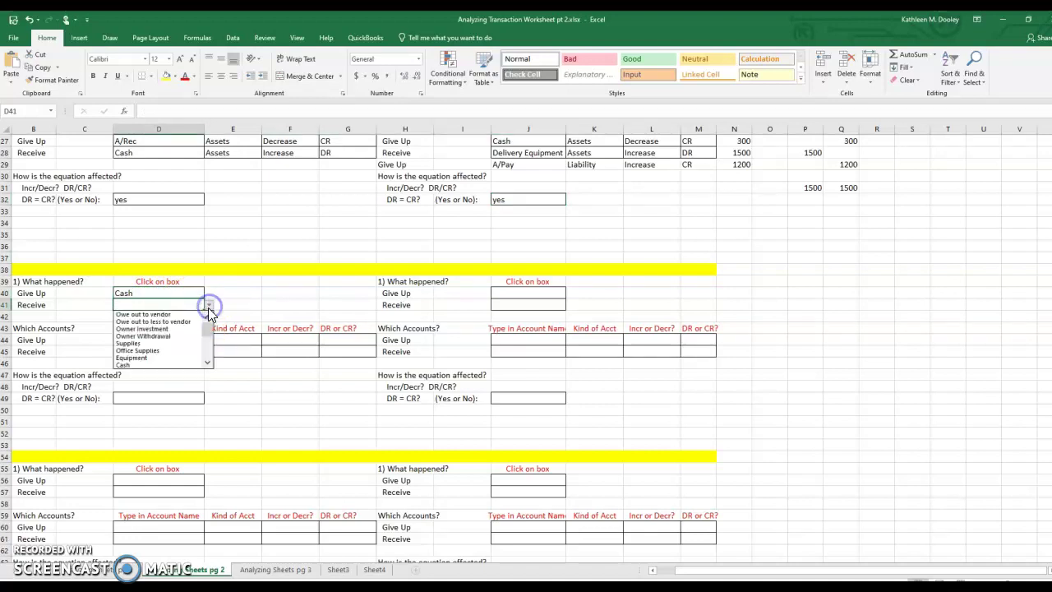
pyautogui.moveTo(209, 334); pyautogui.dragTo(209, 348)
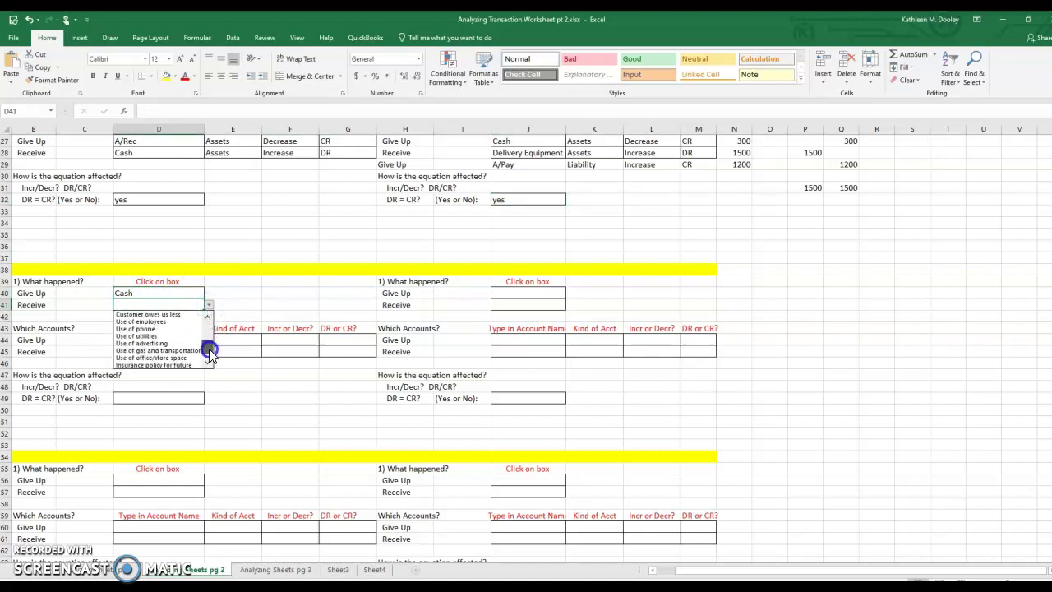
pyautogui.click(156, 320)
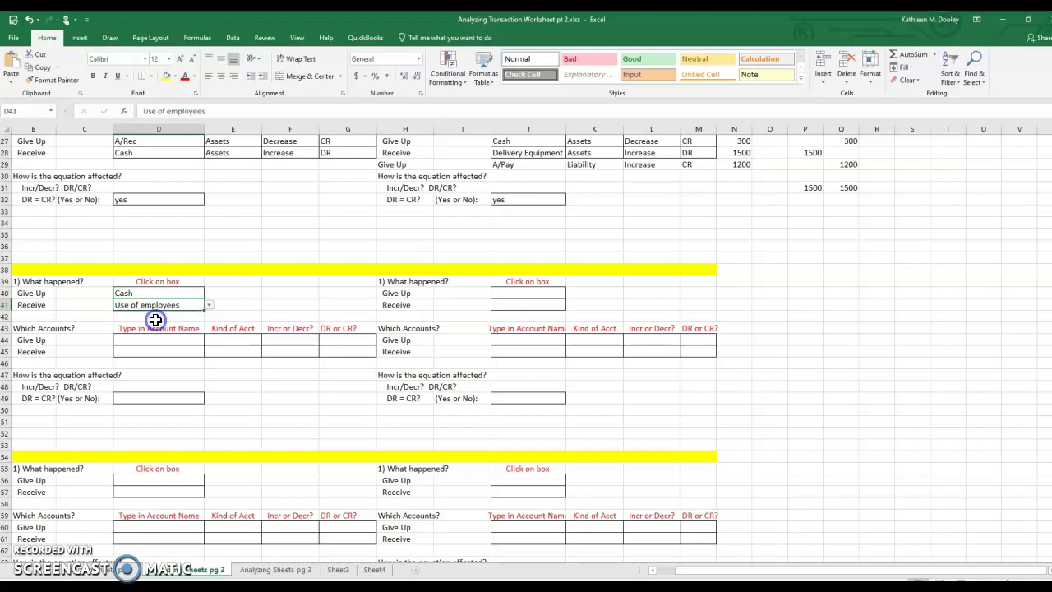
# Complete the Give Up account row 44 with Cash, kind Assets, Decrease and CR.
pyautogui.click(137, 341)
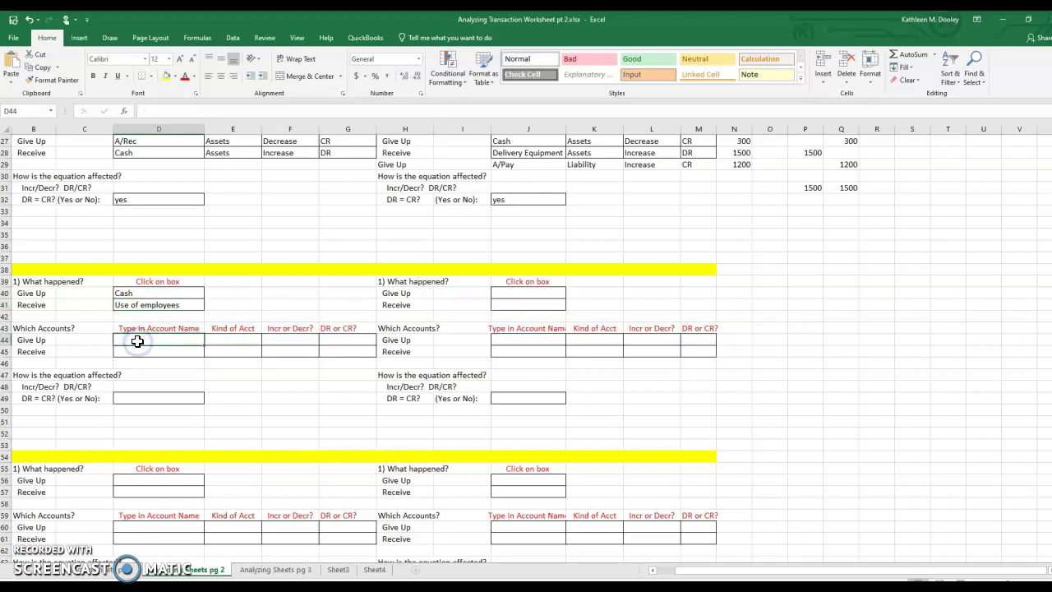
pyautogui.write('Cash')
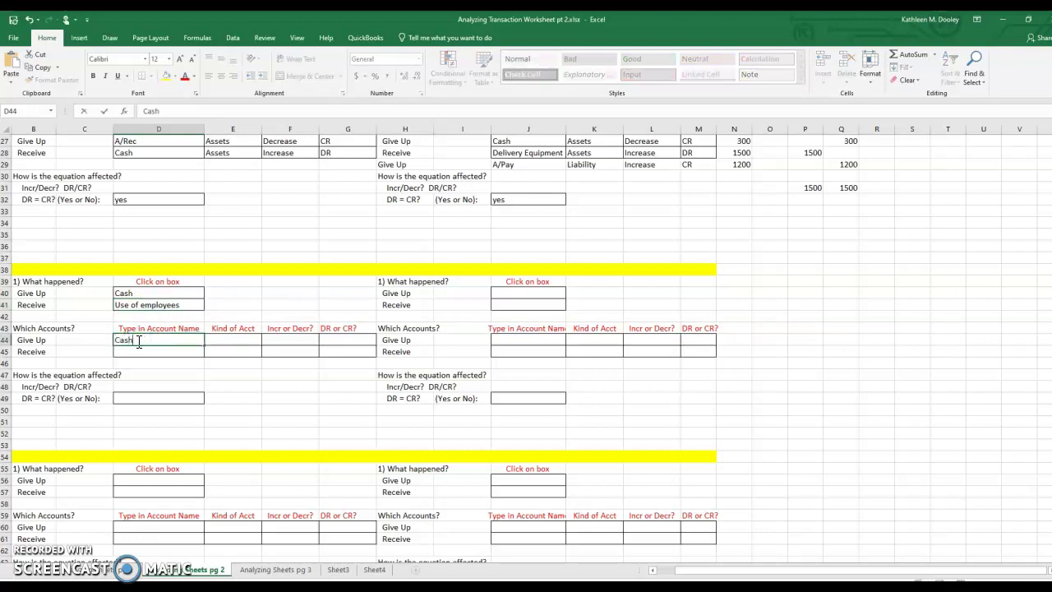
pyautogui.click(236, 341)
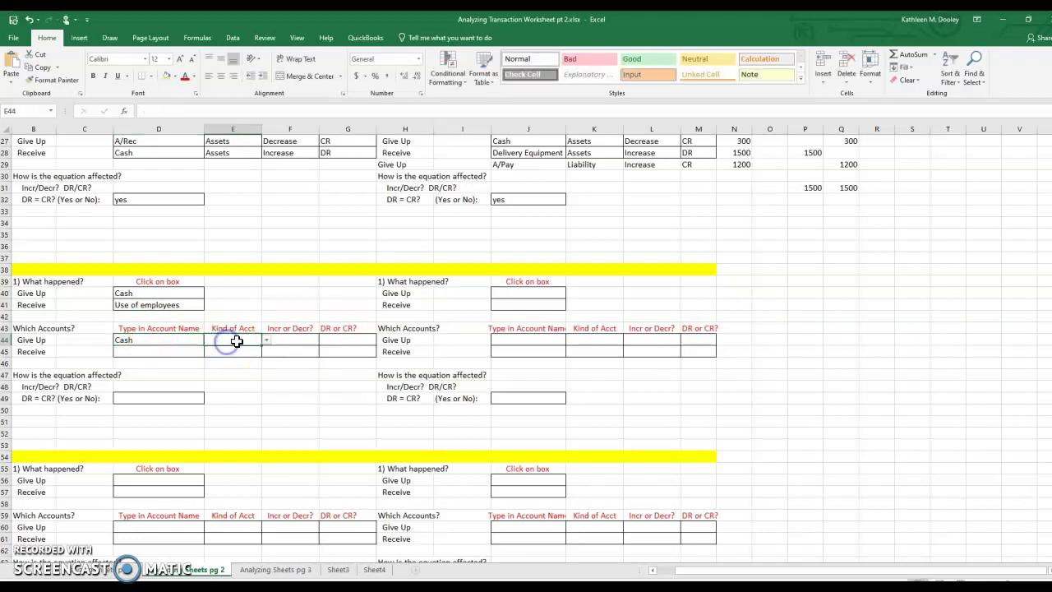
pyautogui.click(265, 340)
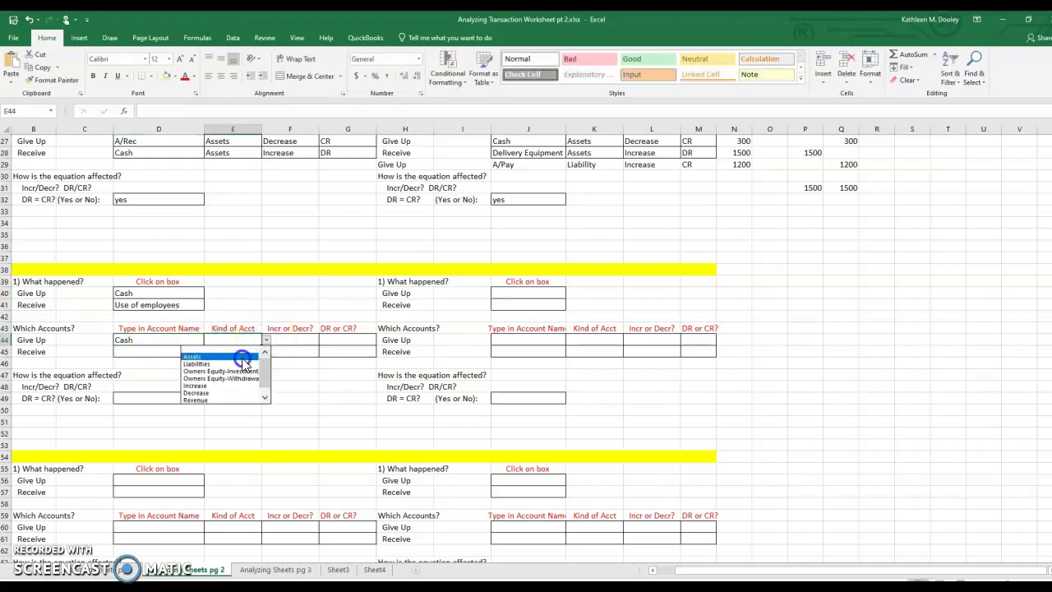
pyautogui.click(244, 360)
pyautogui.click(288, 340)
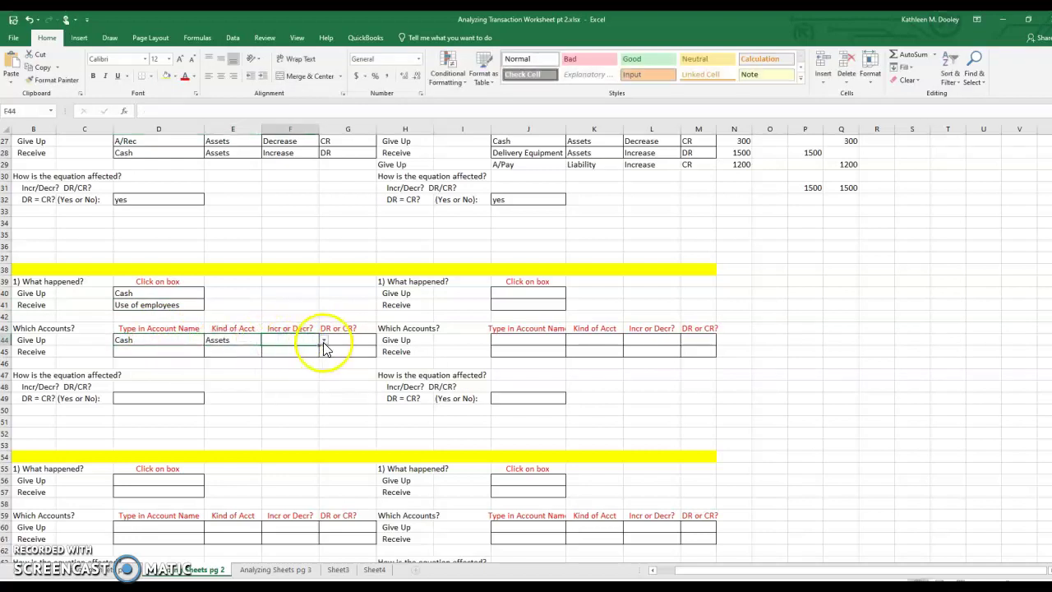
pyautogui.click(324, 342)
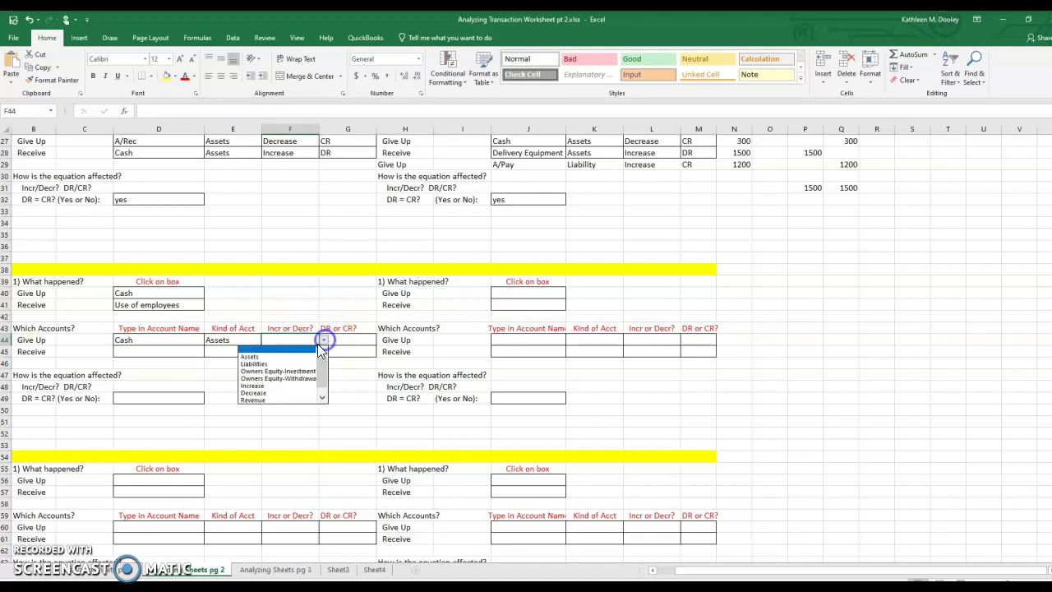
pyautogui.click(290, 394)
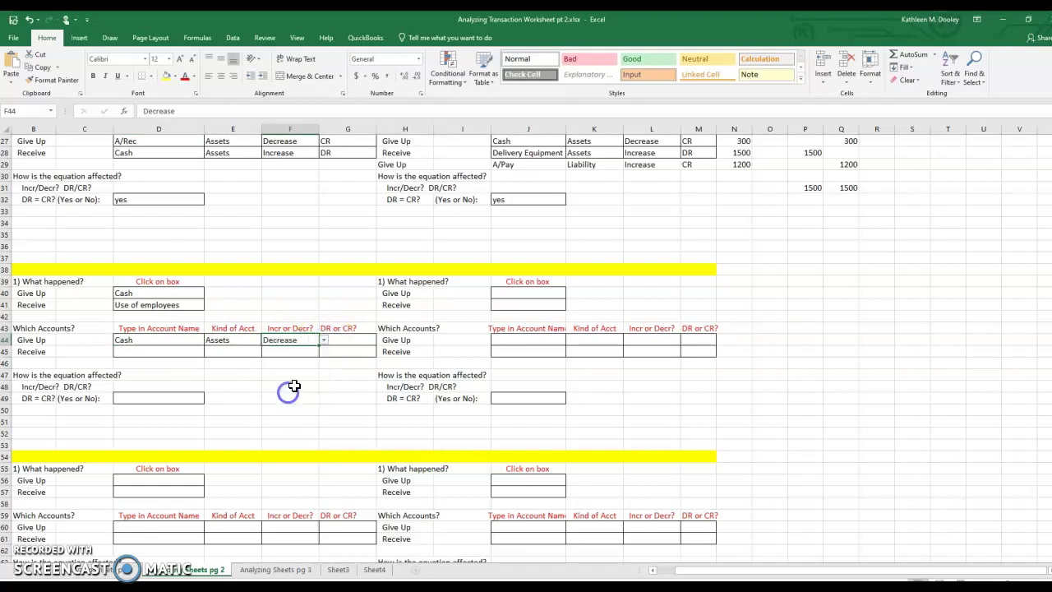
pyautogui.click(351, 341)
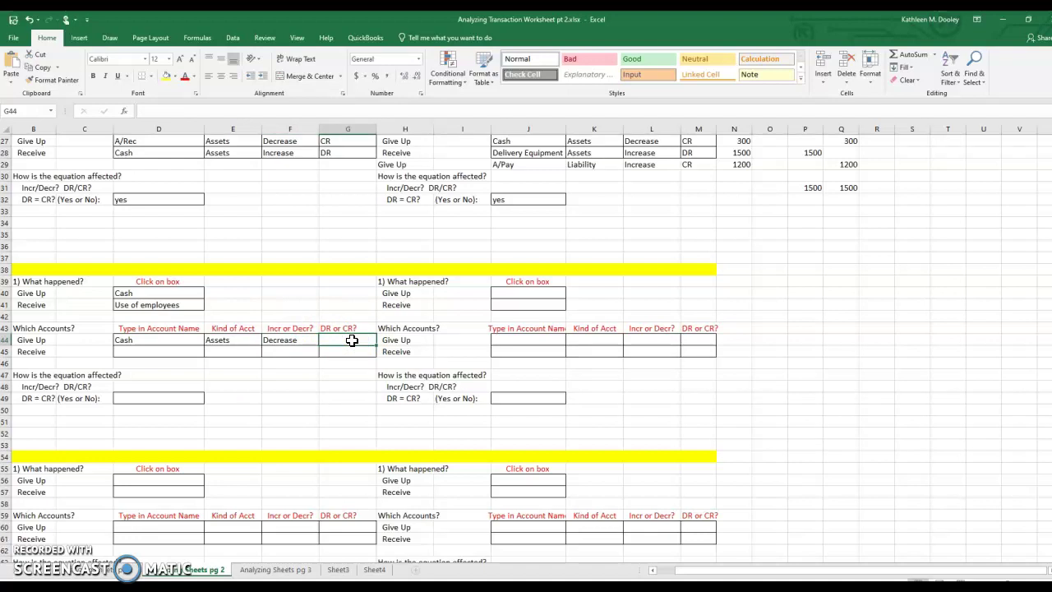
pyautogui.write('CR')
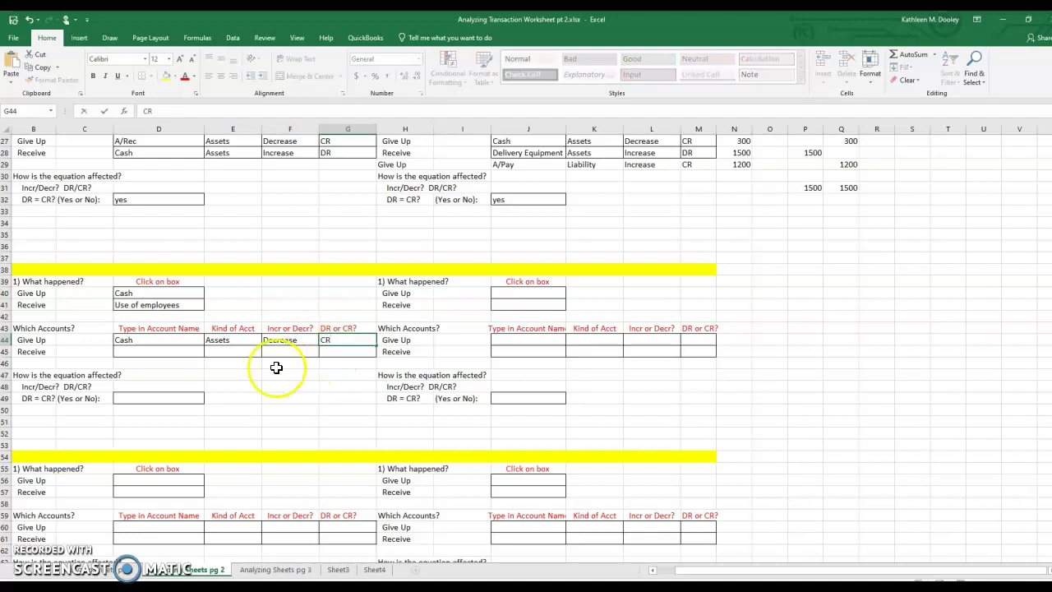
# Switch to the Amanda's Campus Delivery workbook and check its chart of accounts for the account matching the use of employees.
pyautogui.click(151, 355)
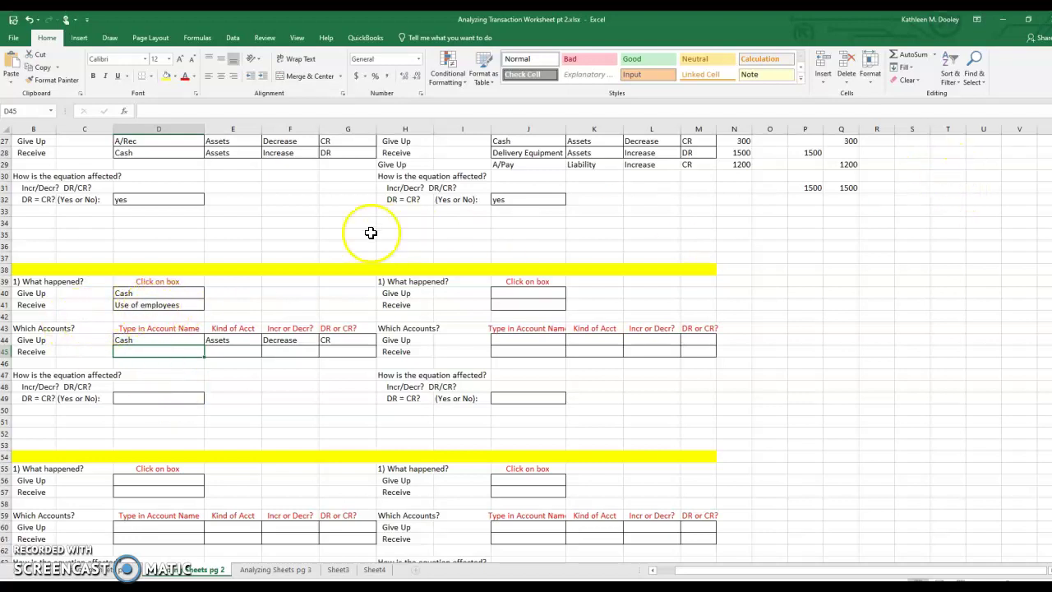
pyautogui.click(1003, 20)
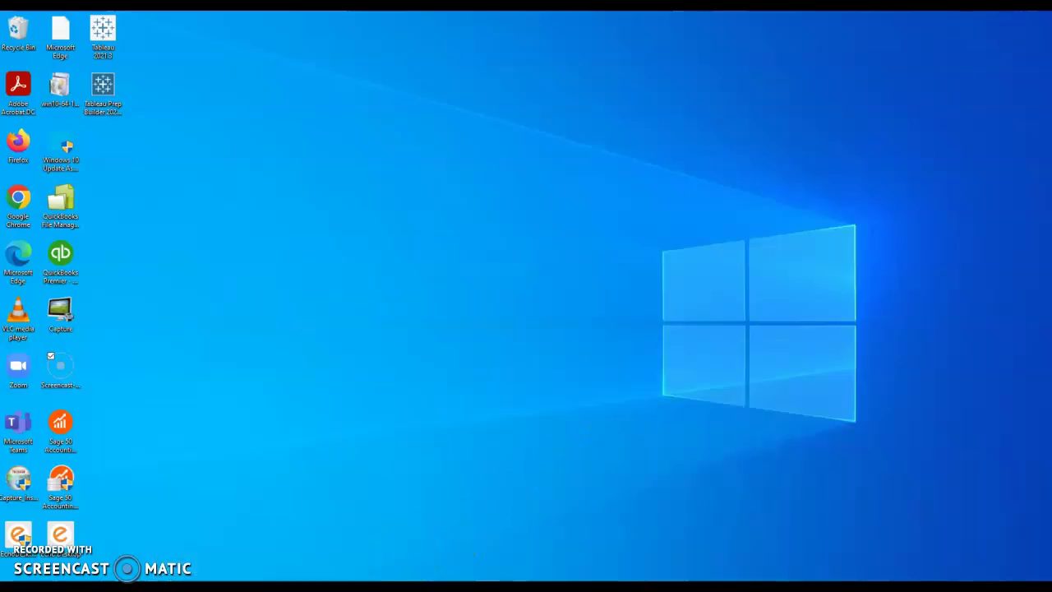
pyautogui.click(329, 547)
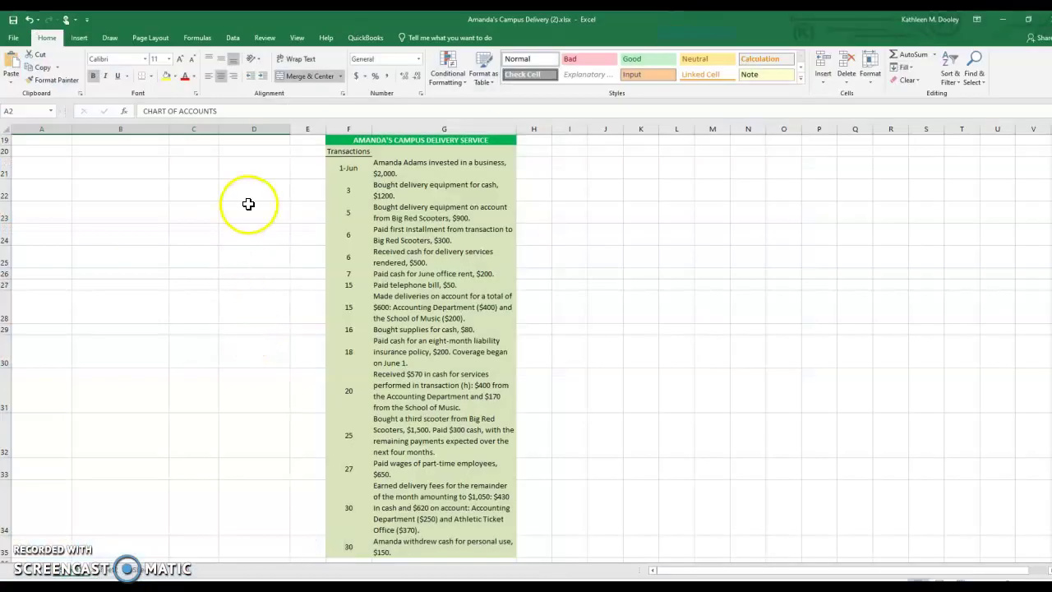
pyautogui.moveTo(1049, 367); pyautogui.dragTo(1050, 359)
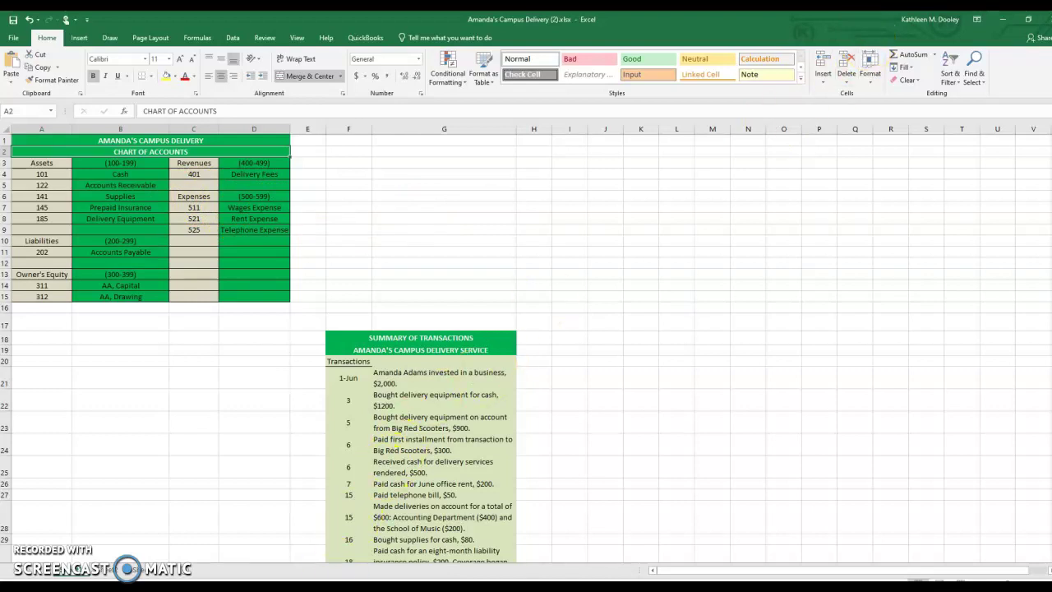
# Back in the Analyzing Transaction Worksheet workbook, fill Receive row 45 with Wages Expense, kind Expenses and Increase.
pyautogui.click(451, 547)
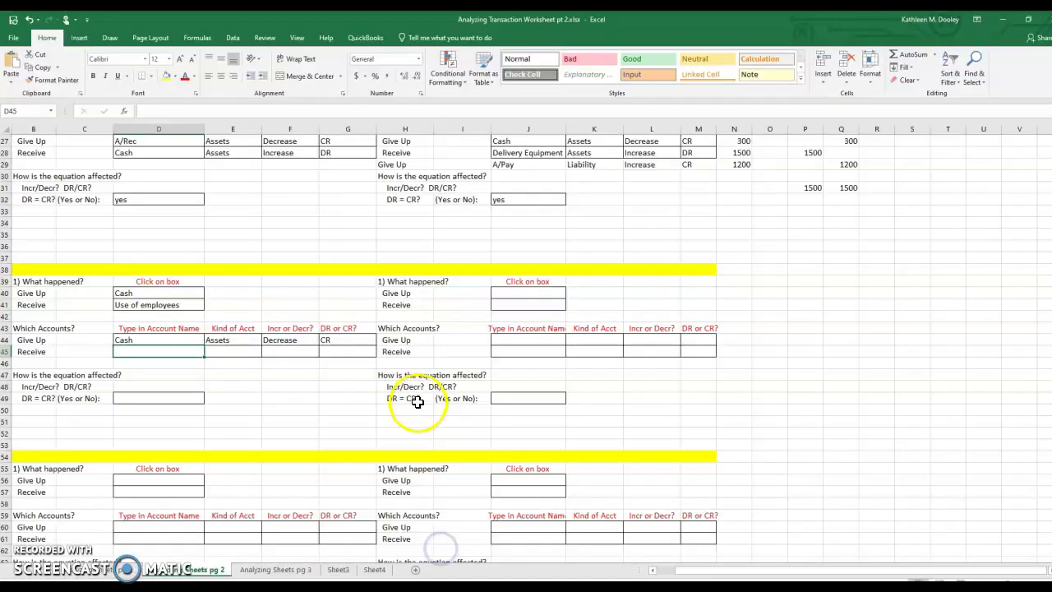
pyautogui.click(157, 351)
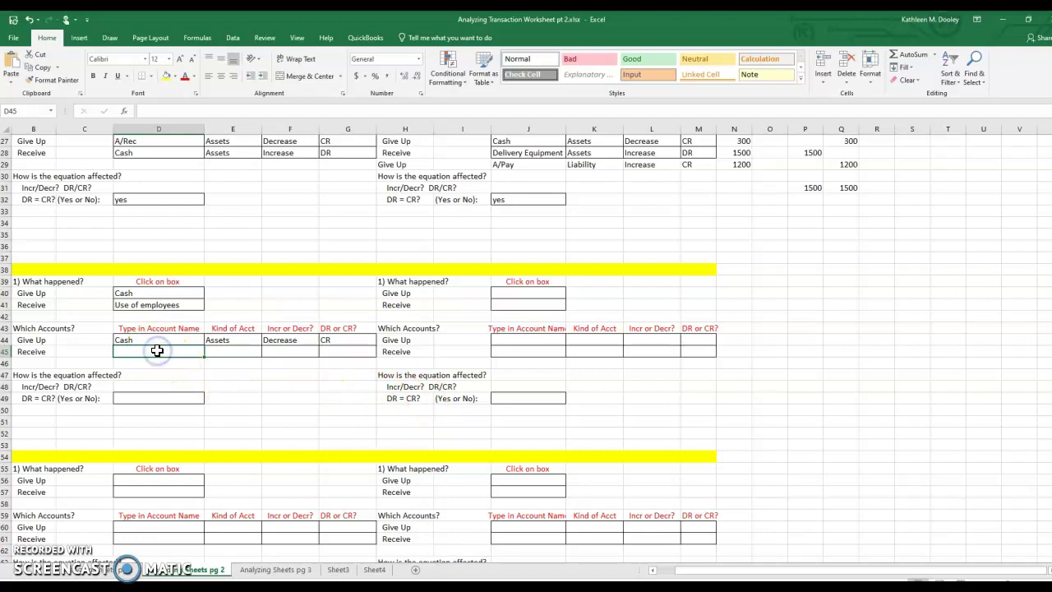
pyautogui.write('Wages Expense')
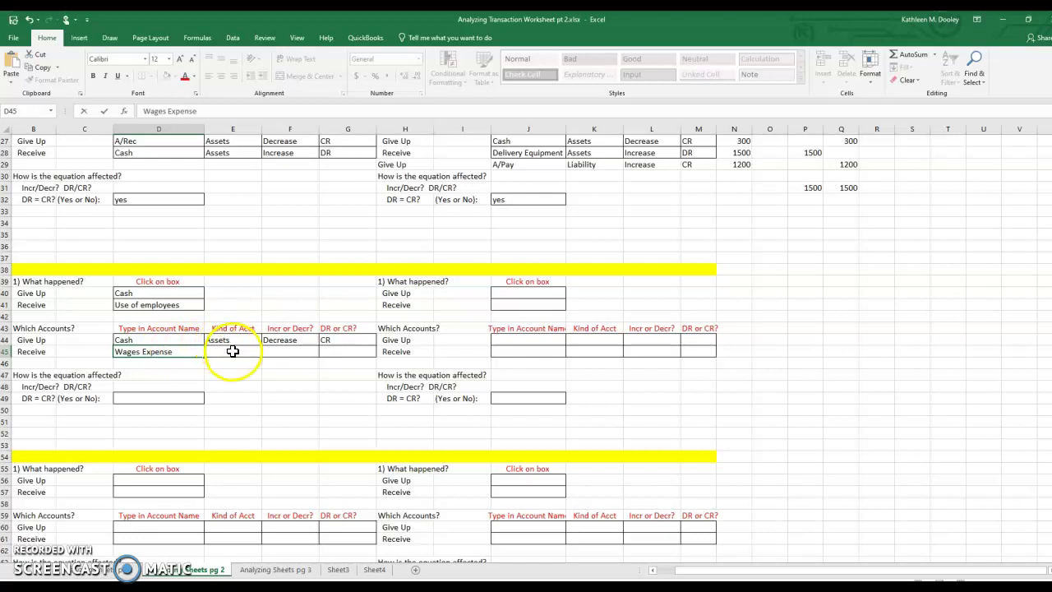
pyautogui.click(235, 351)
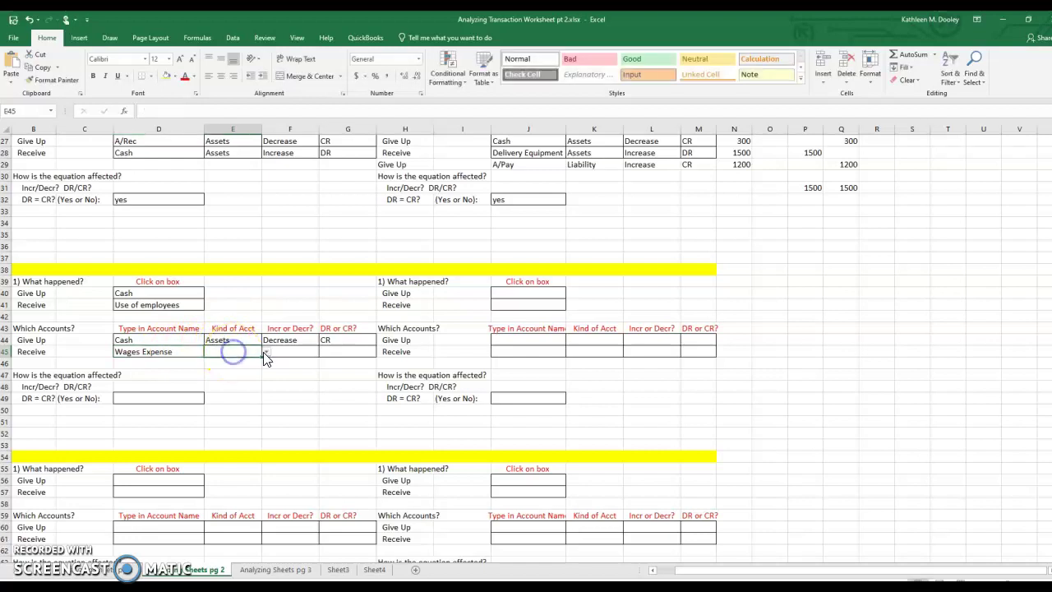
pyautogui.click(266, 352)
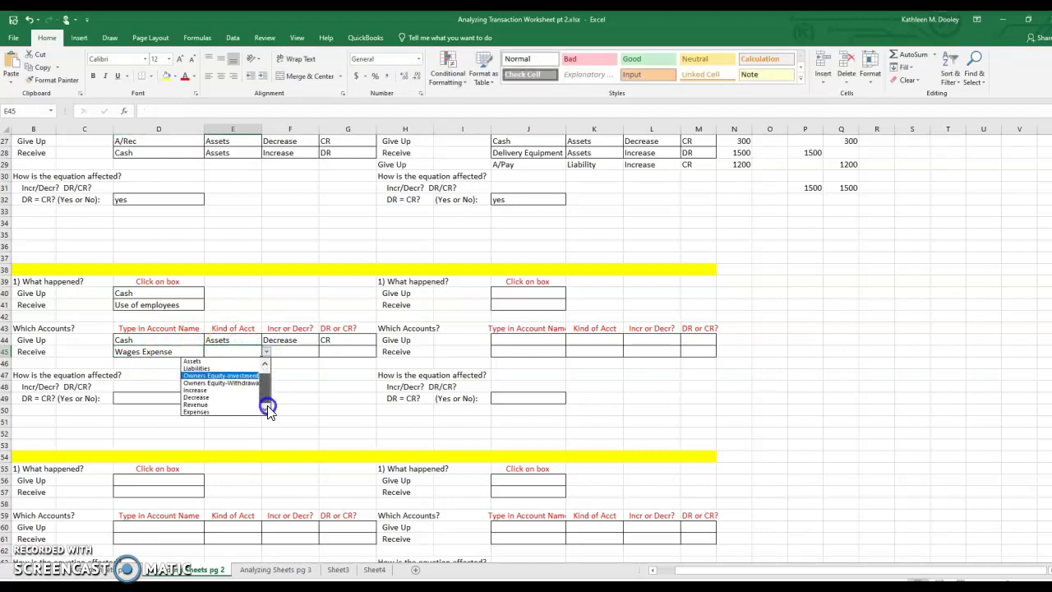
pyautogui.click(246, 412)
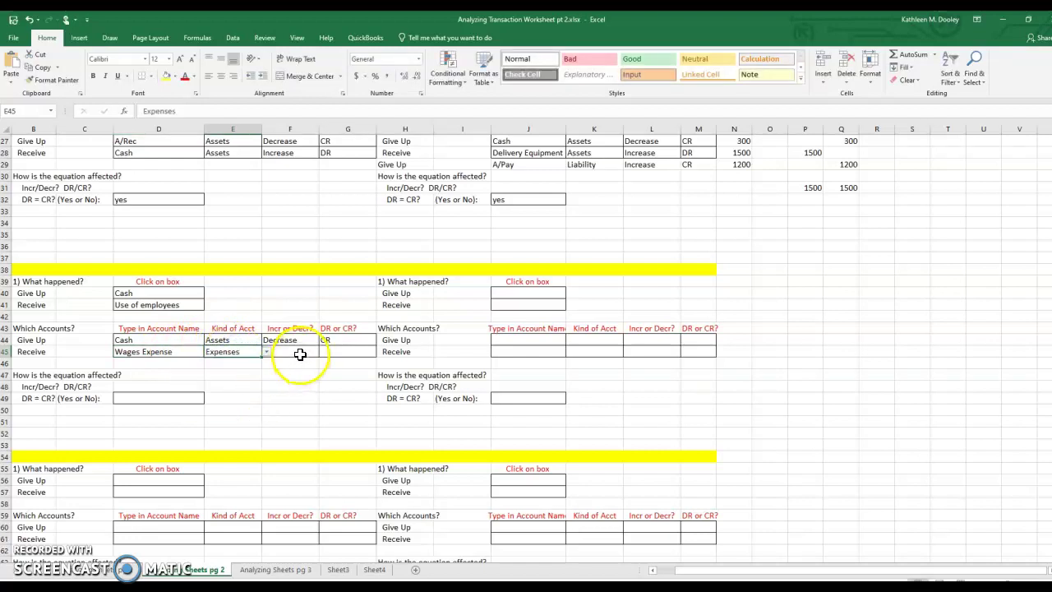
pyautogui.click(300, 353)
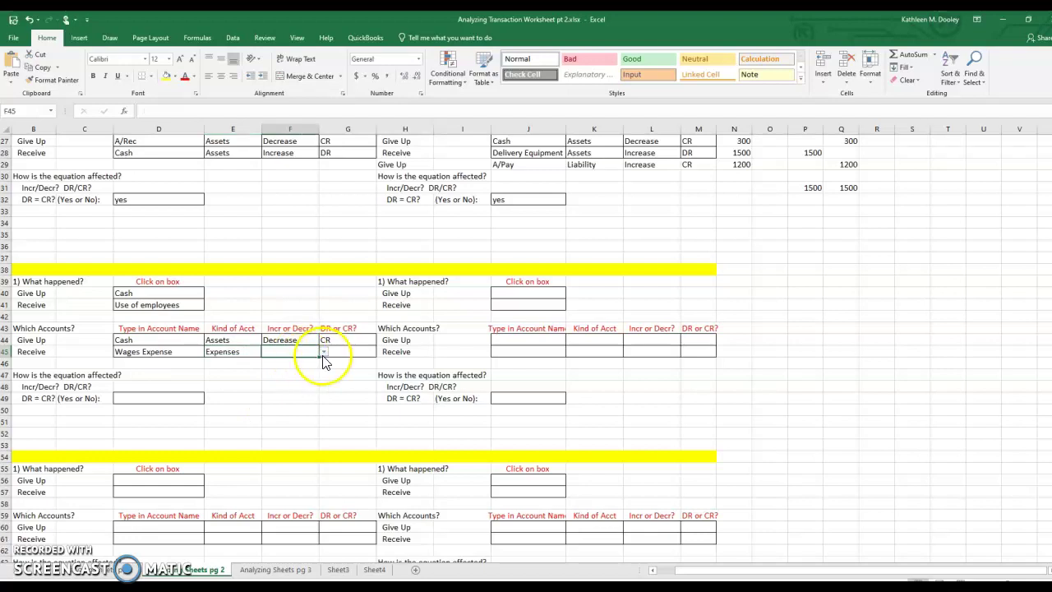
pyautogui.click(325, 352)
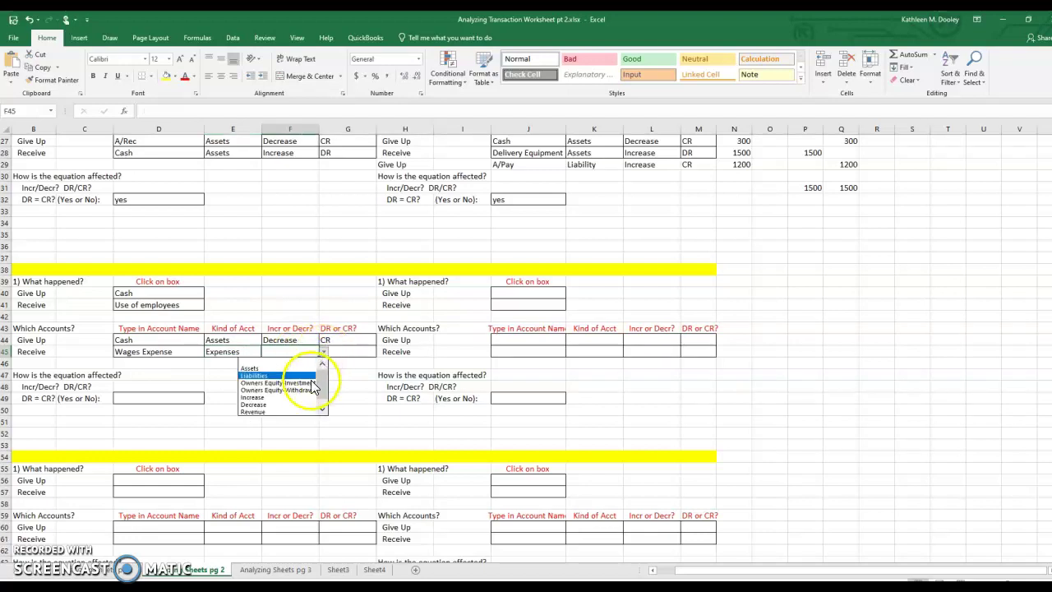
pyautogui.click(291, 399)
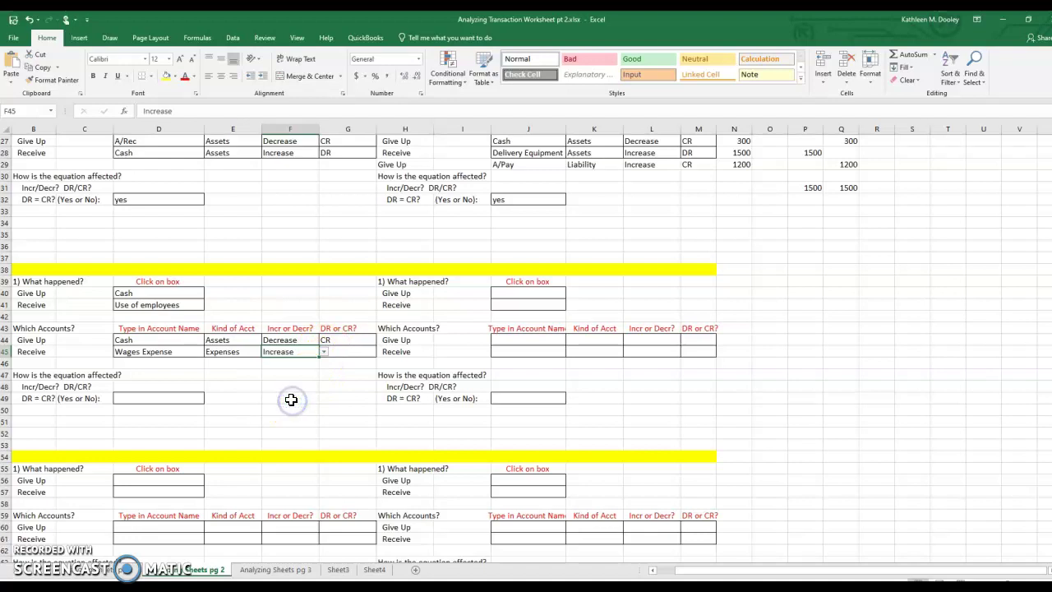
# Mark the Wages Expense row as DR and answer that block's DR = CR question with yes.
pyautogui.click(346, 355)
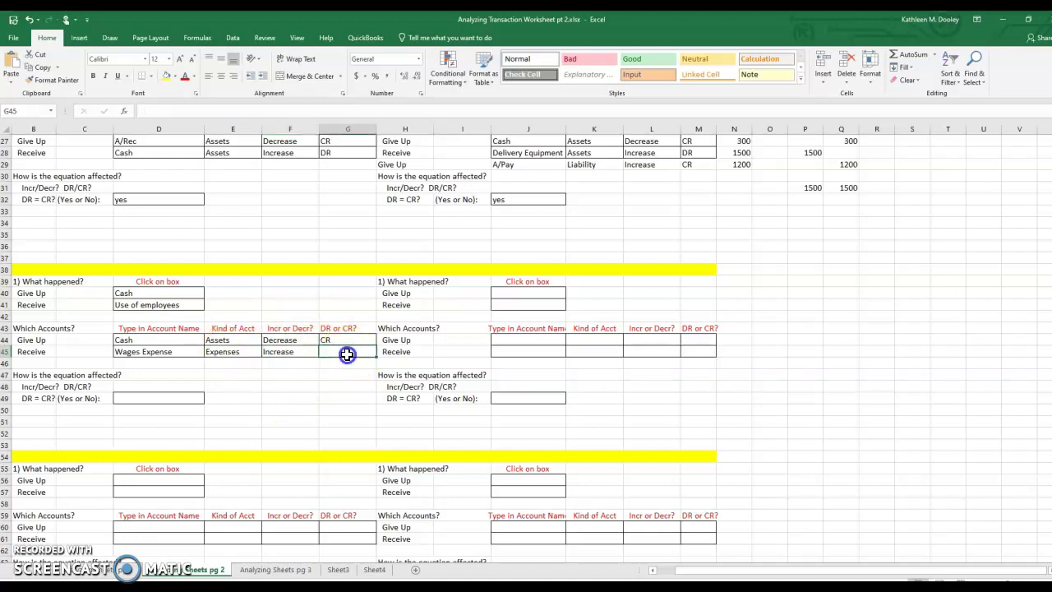
pyautogui.write('DR')
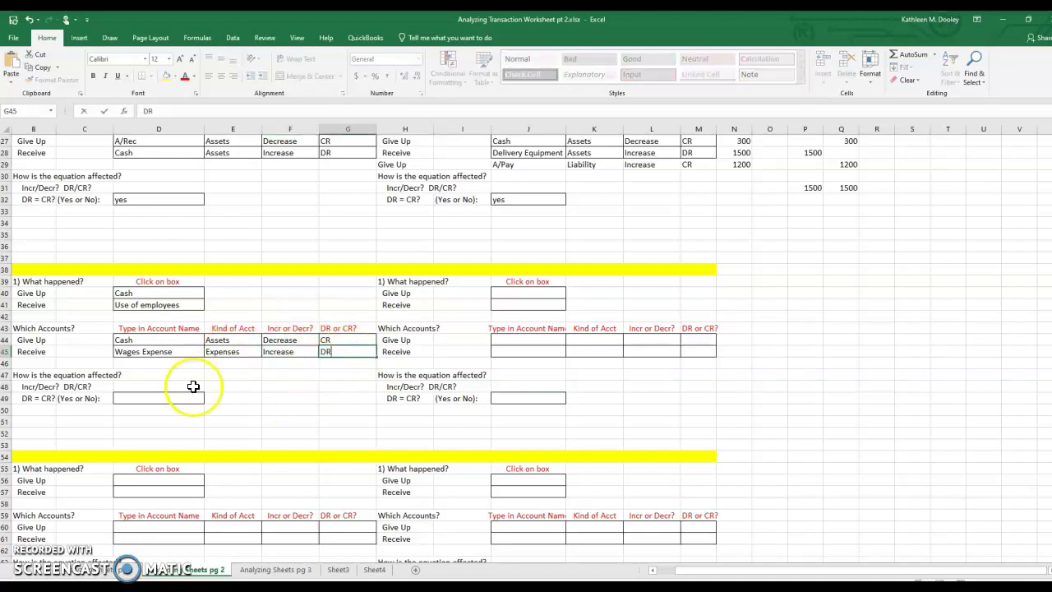
pyautogui.click(153, 399)
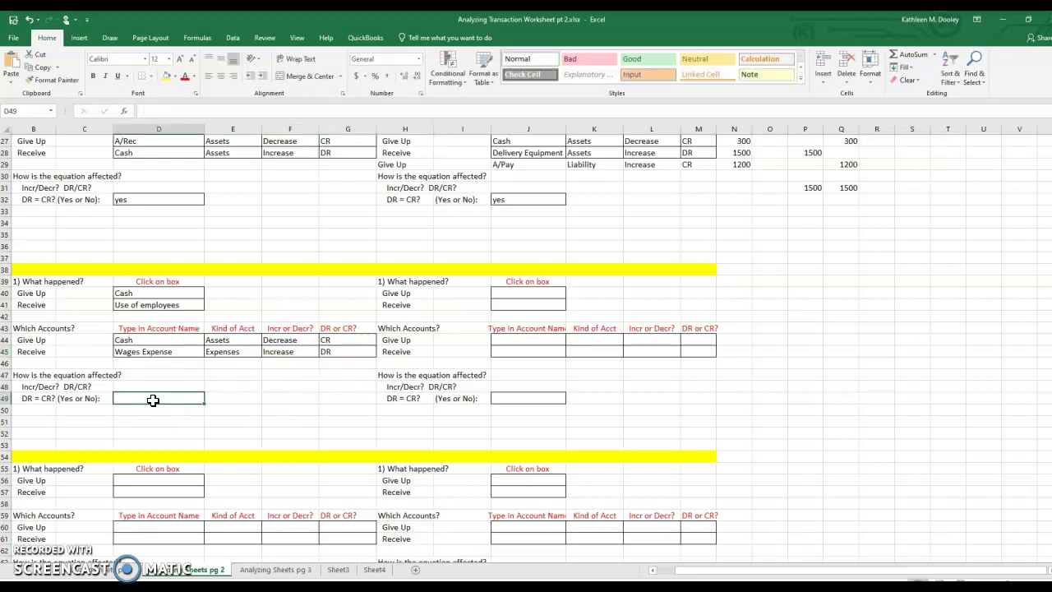
pyautogui.write('yes')
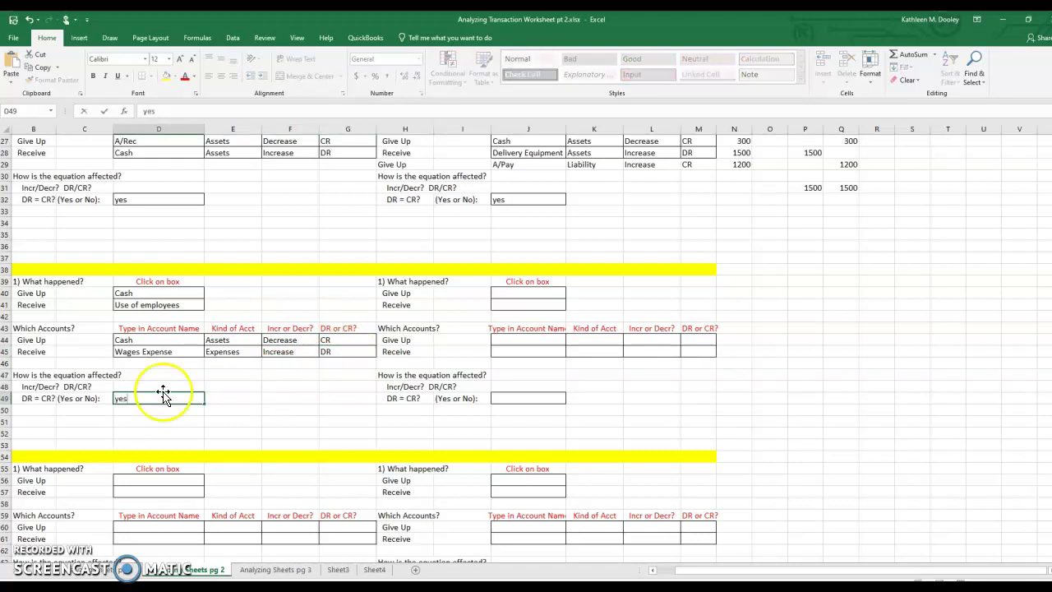
# Switch to the Amanda's Campus Delivery workbook and read the summary of transactions entry that follows the part-time wages payment.
pyautogui.click(517, 293)
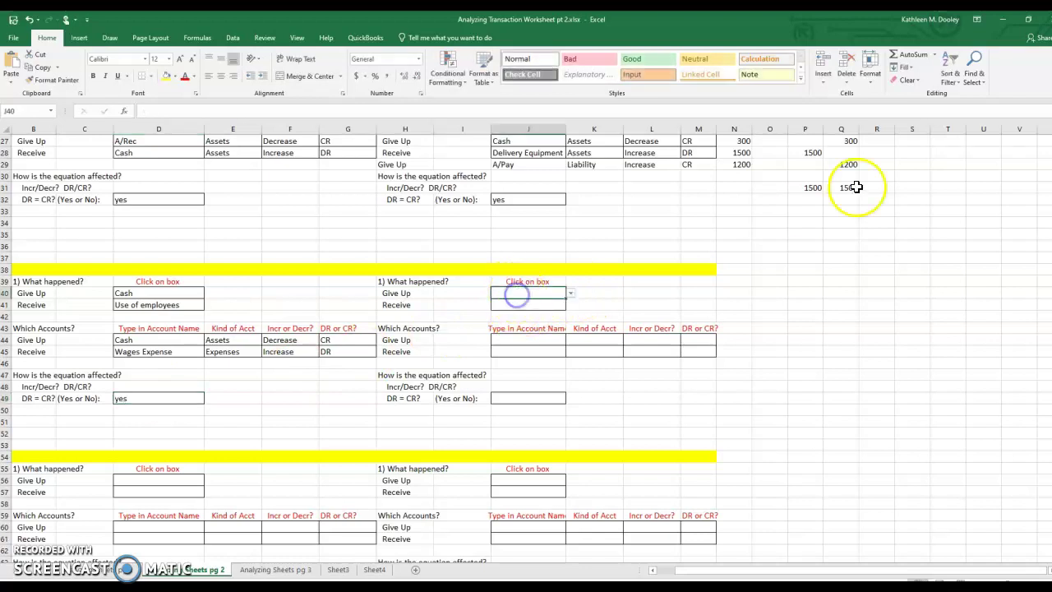
pyautogui.click(1011, 23)
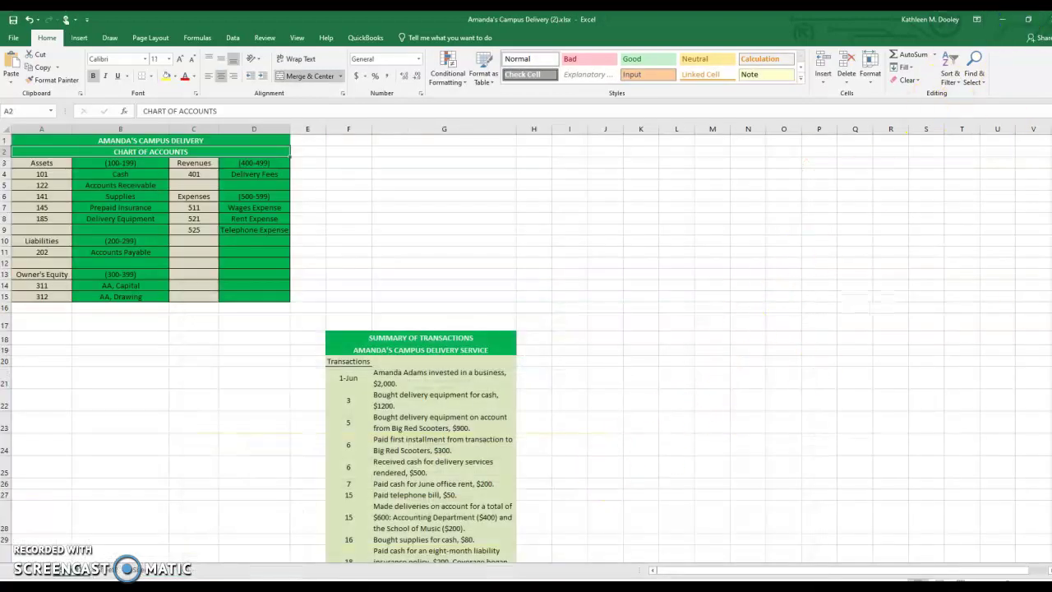
pyautogui.scroll(-6, 959, 472)
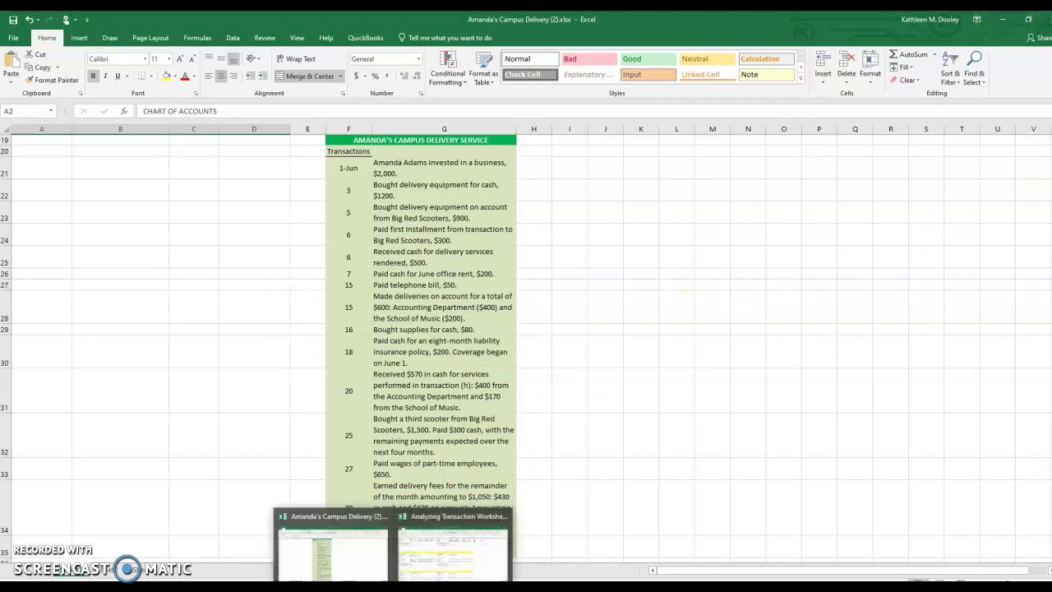
# Back in the Analyzing Transaction Worksheet workbook, record what happened as Give Up Sold services in J40 and Receive Cash in J41.
pyautogui.click(480, 546)
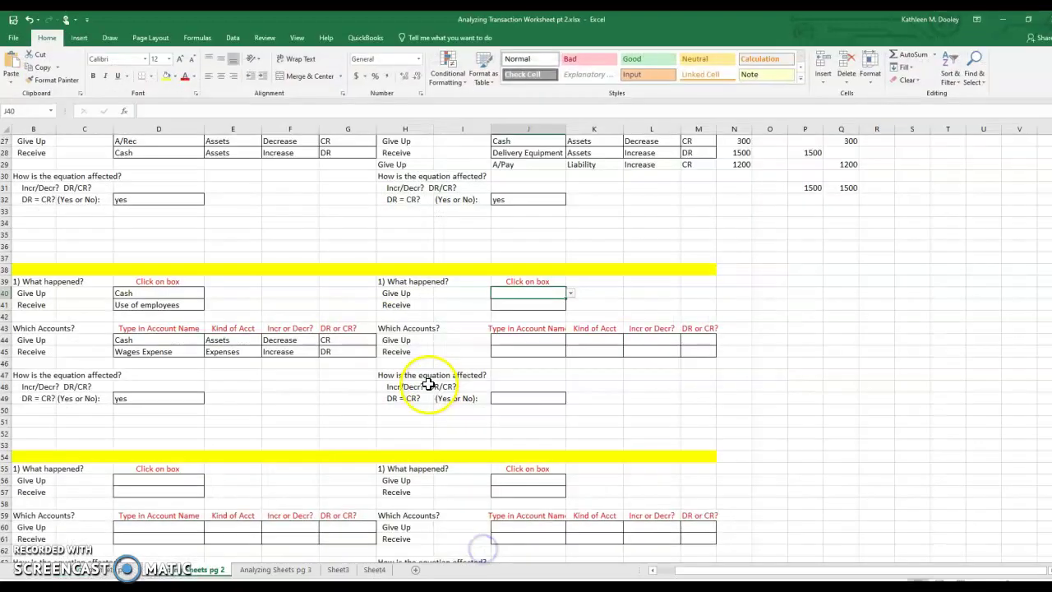
pyautogui.click(570, 294)
pyautogui.moveTo(568, 316); pyautogui.dragTo(573, 330)
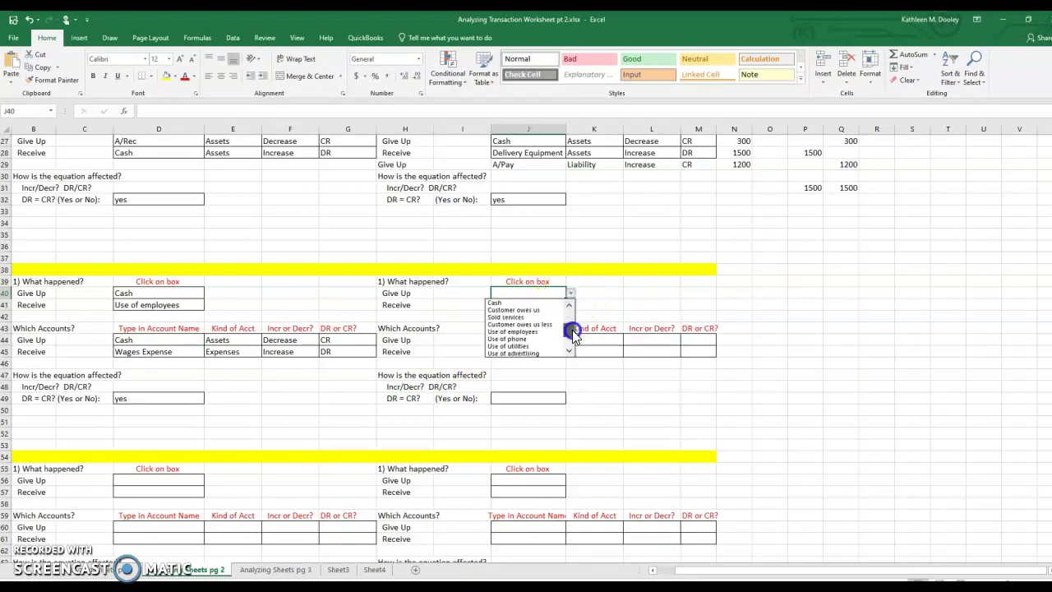
pyautogui.click(534, 317)
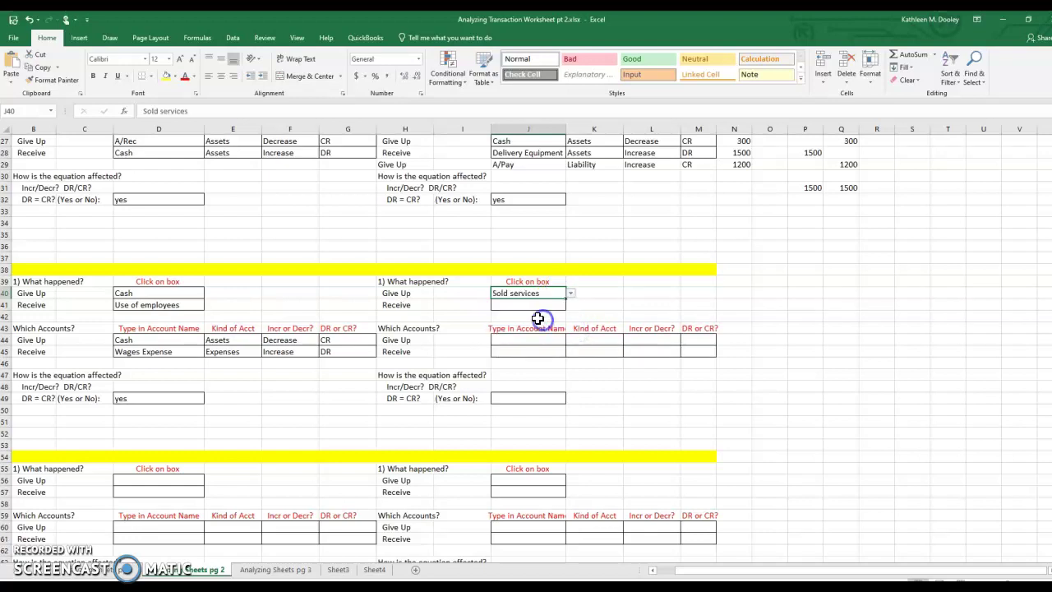
pyautogui.click(526, 306)
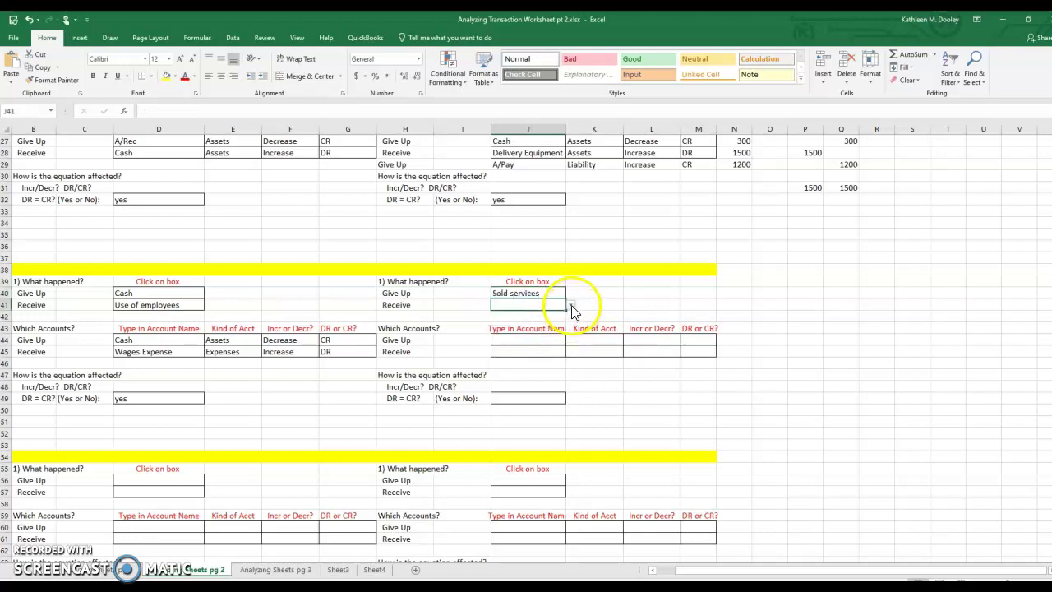
pyautogui.click(570, 305)
pyautogui.click(534, 363)
# Fill the Give Up account row 44 of the same block with Delivery Fees, kind Revenue and Increase.
pyautogui.click(524, 341)
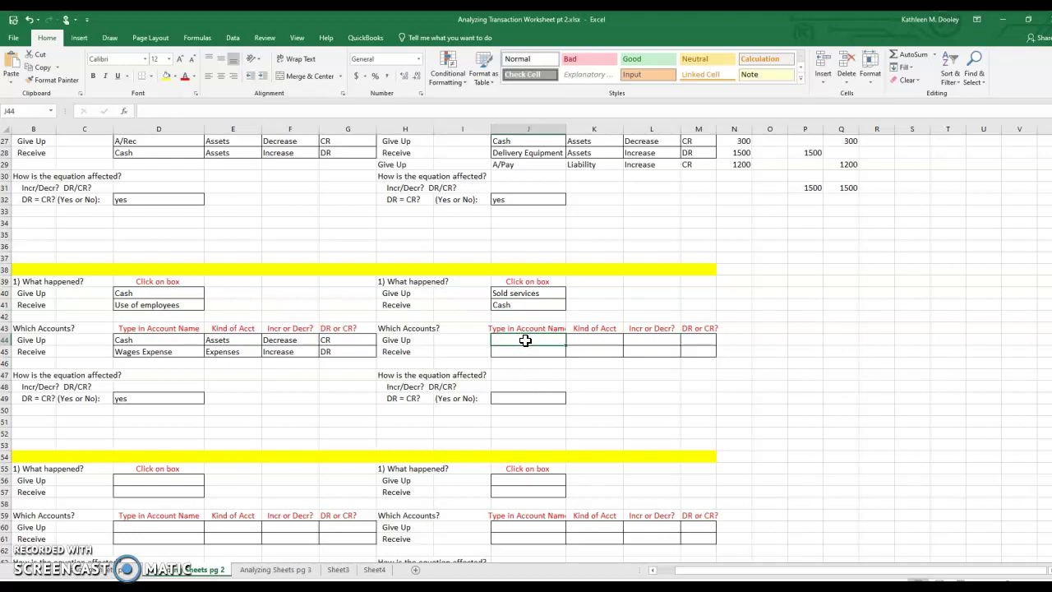
pyautogui.write('Delivery Fees')
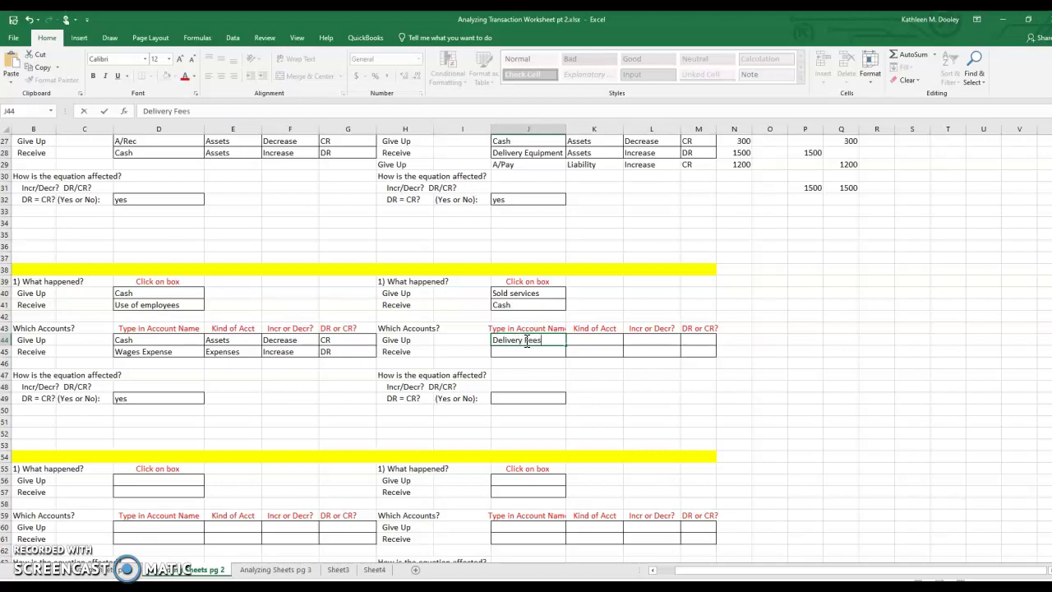
pyautogui.click(600, 336)
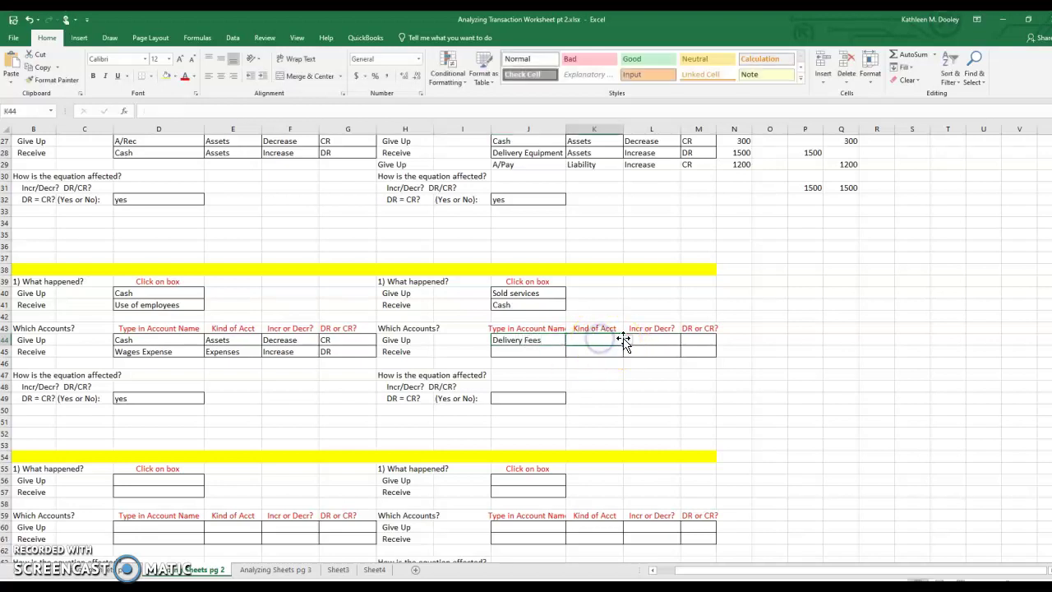
pyautogui.click(630, 340)
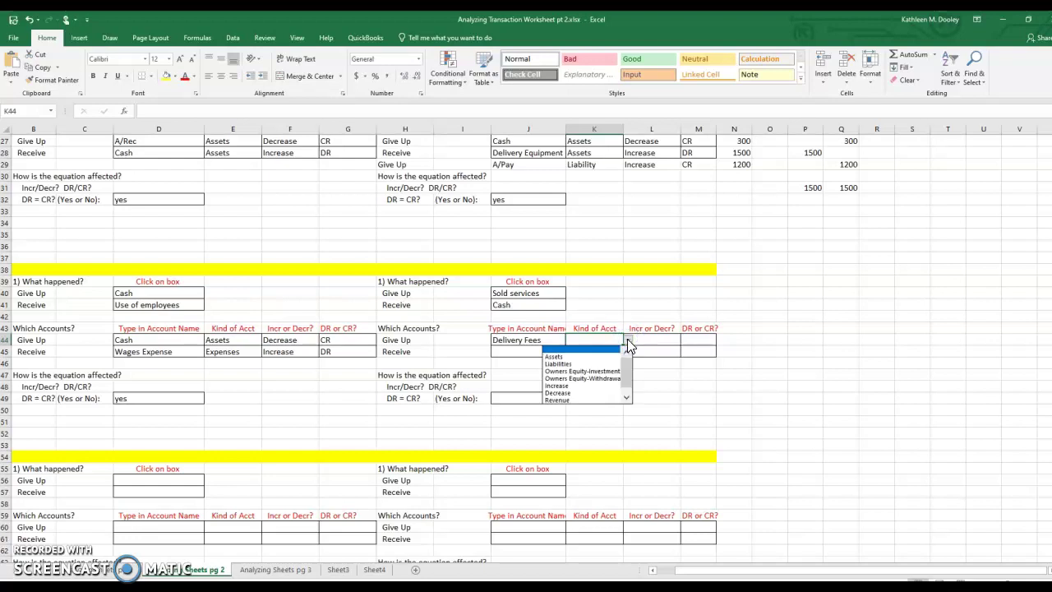
pyautogui.click(584, 400)
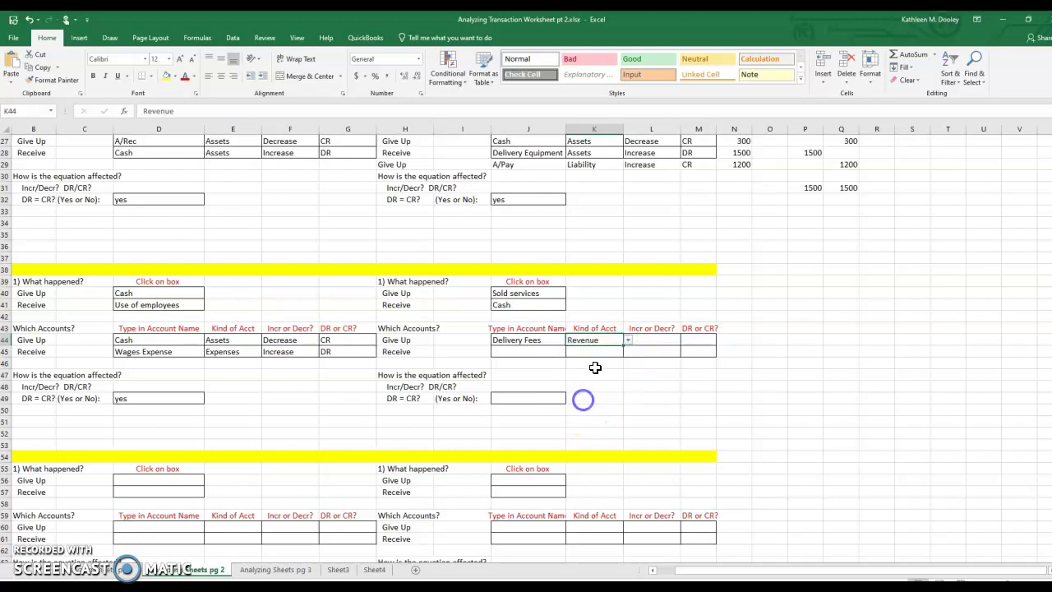
pyautogui.click(658, 339)
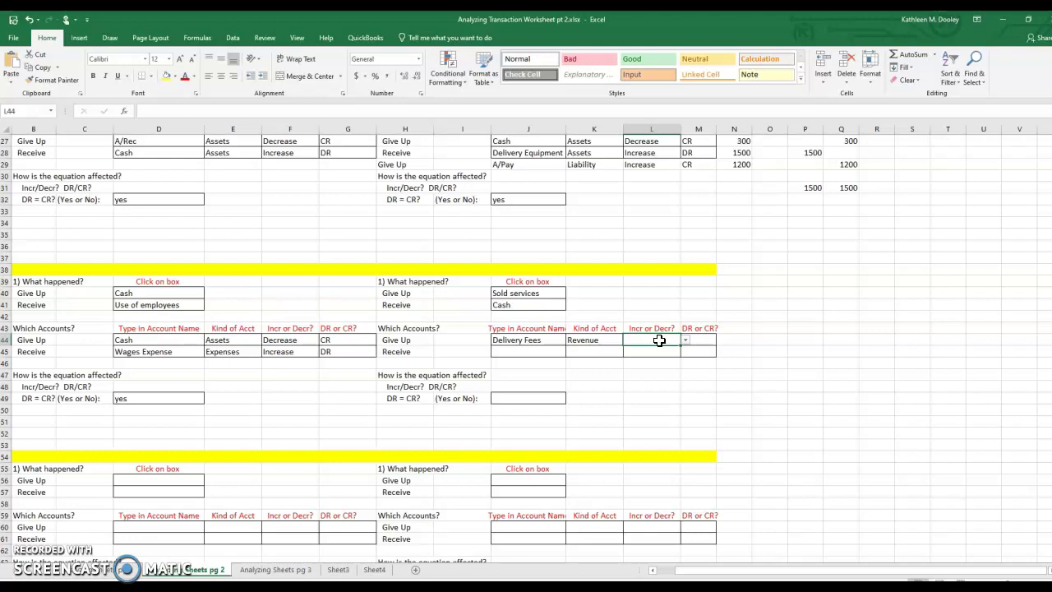
pyautogui.click(684, 340)
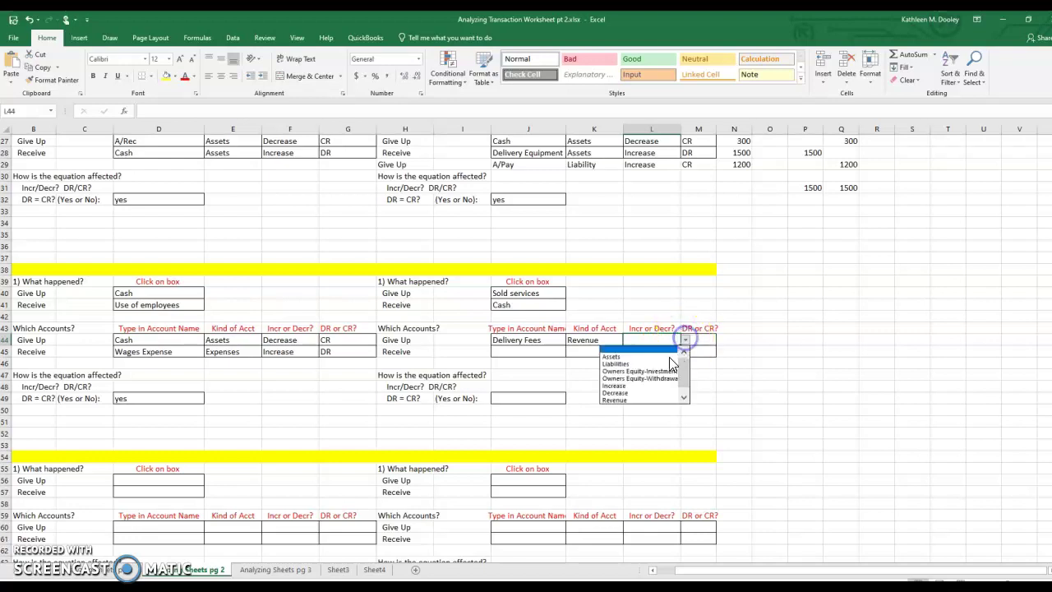
pyautogui.click(646, 385)
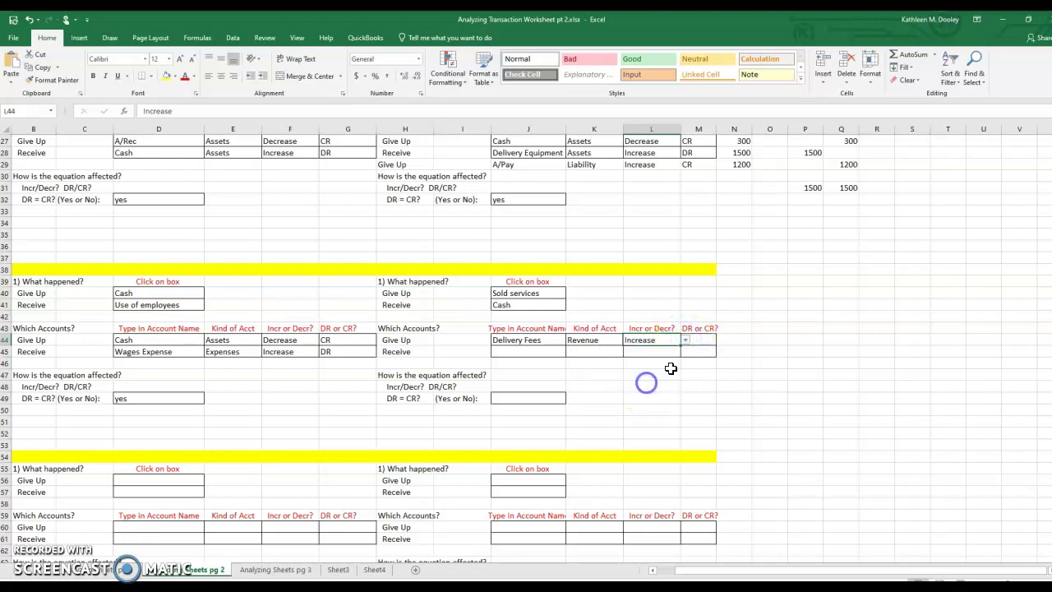
# Mark the Delivery Fees row as CR and enter the amount 430 beside it in N44.
pyautogui.click(705, 340)
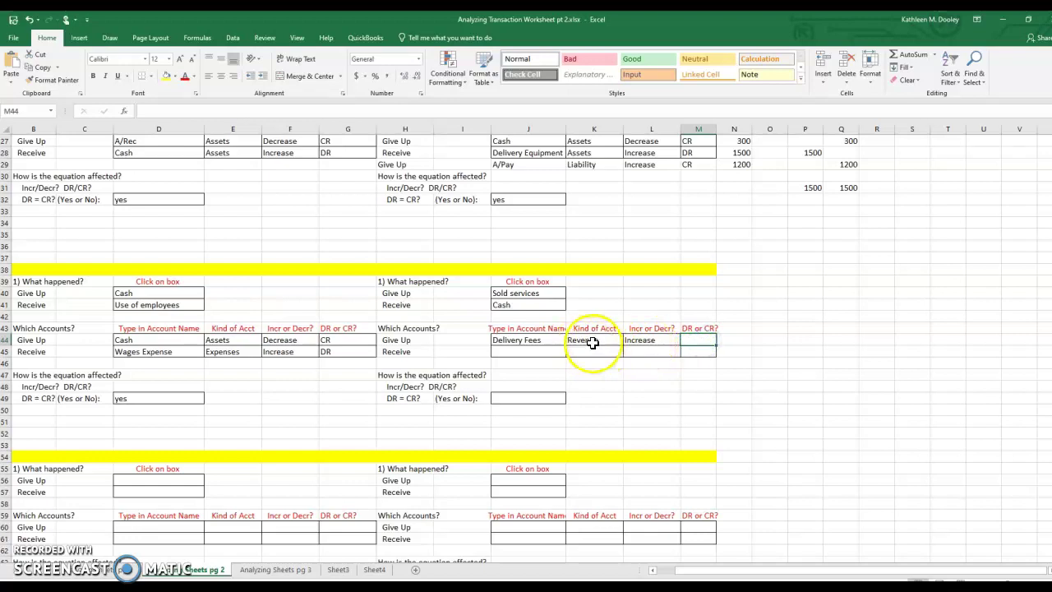
pyautogui.write('CR')
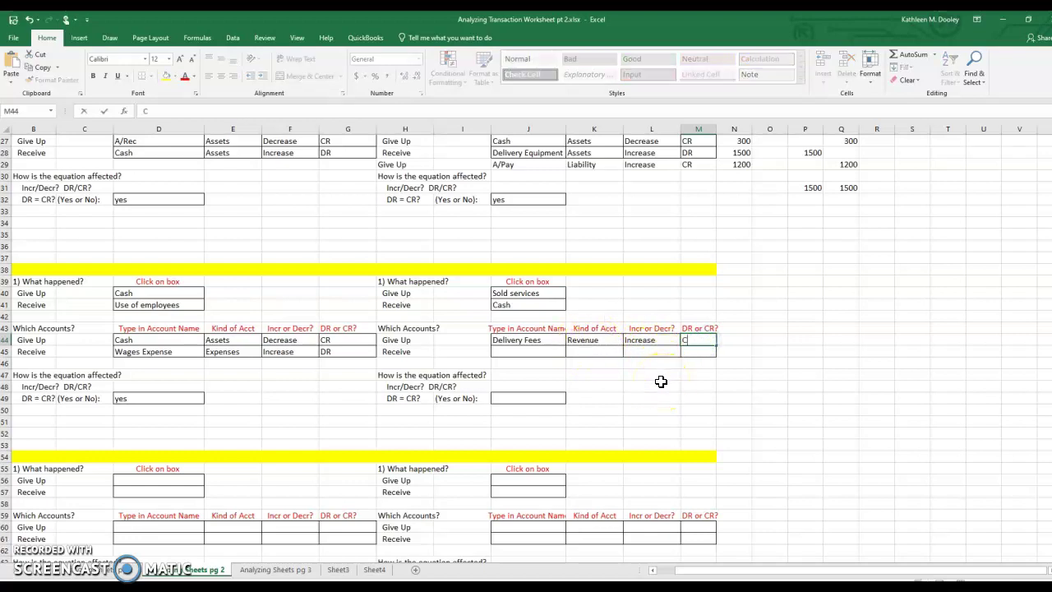
pyautogui.click(741, 344)
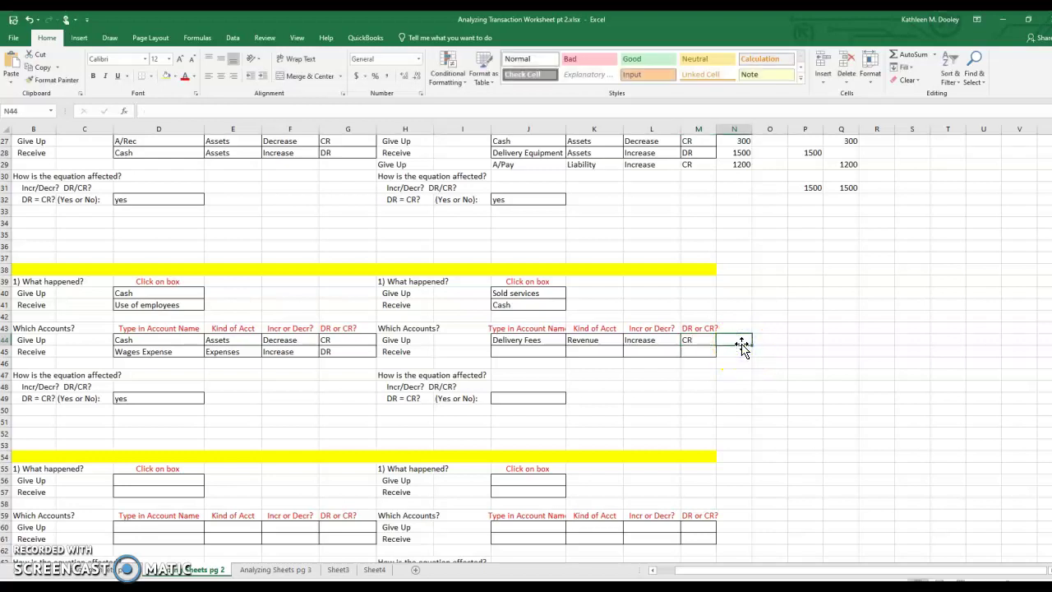
pyautogui.write('430')
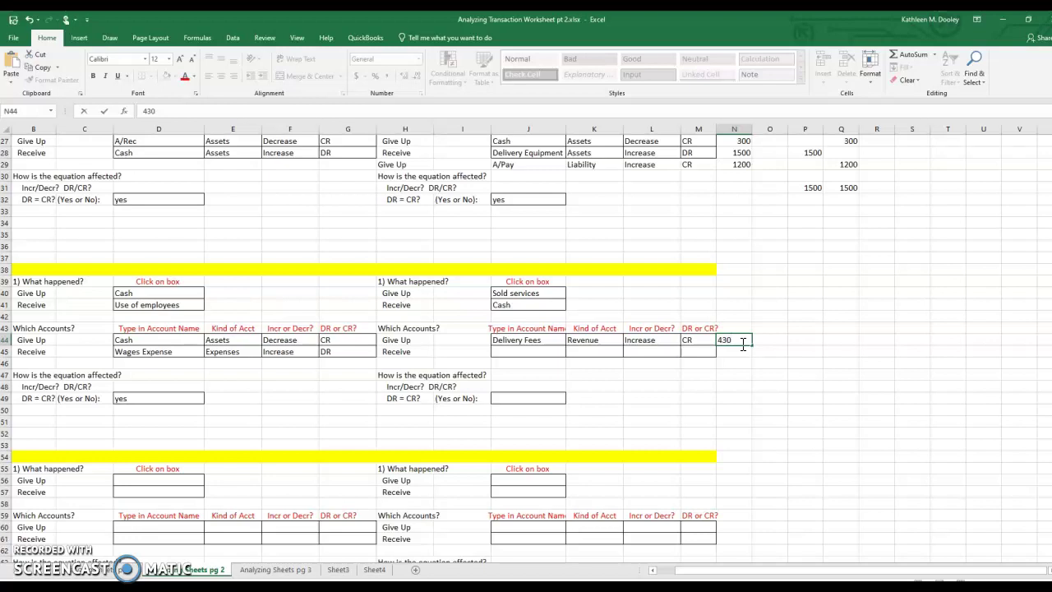
# Fill the Receive account row 45 below Delivery Fees with Cash, kind Assets and Increase.
pyautogui.click(521, 352)
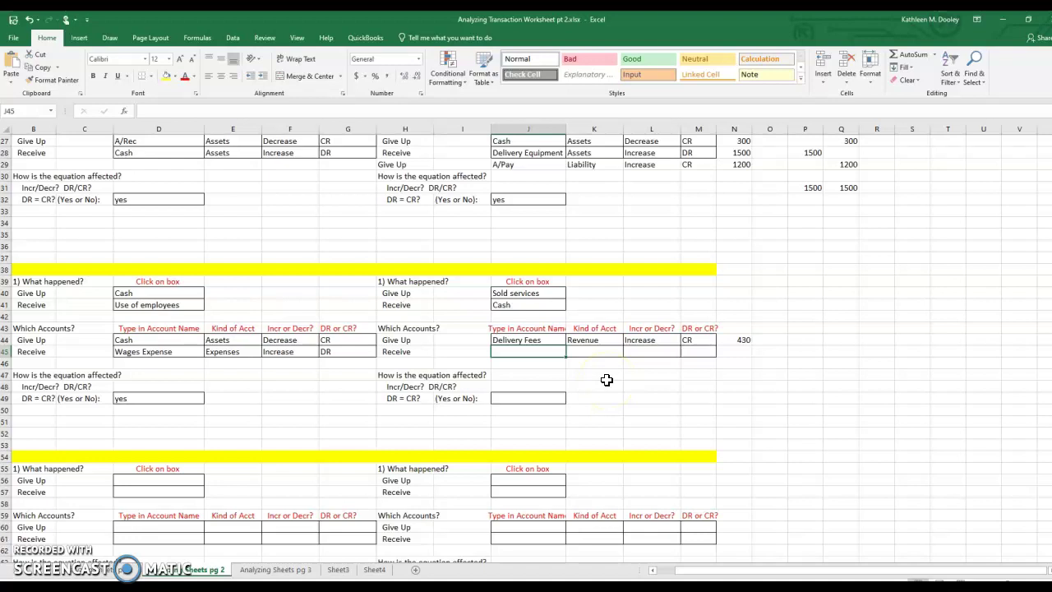
pyautogui.write('Ca')
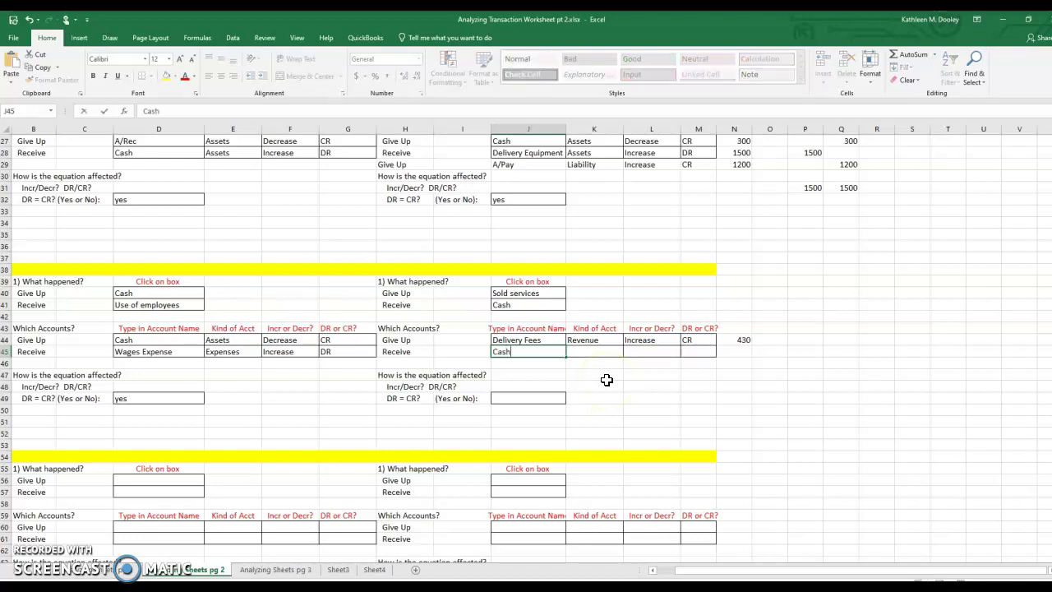
pyautogui.write('sh')
pyautogui.click(598, 352)
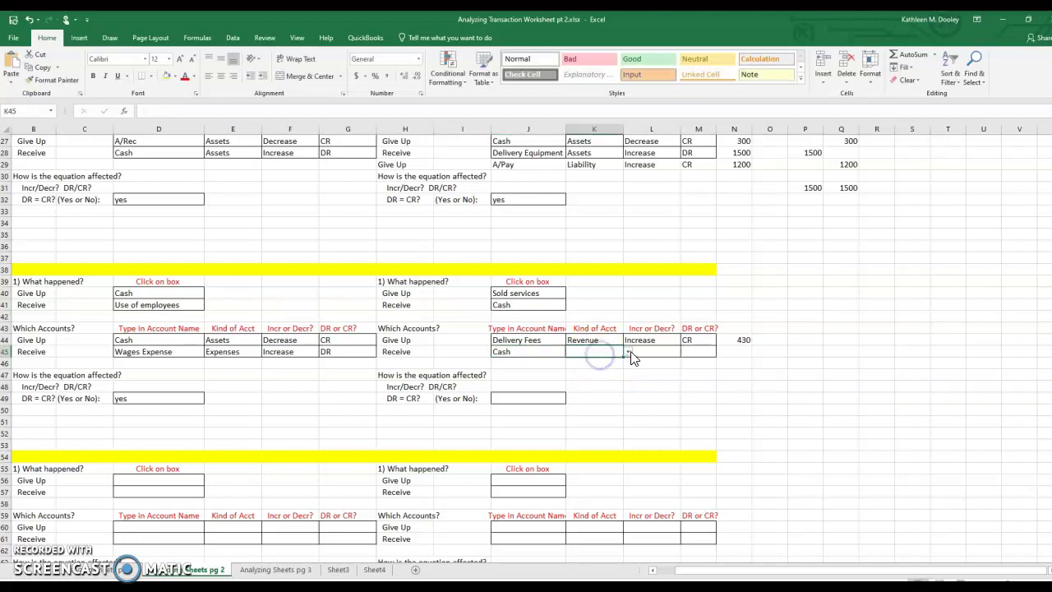
pyautogui.click(628, 352)
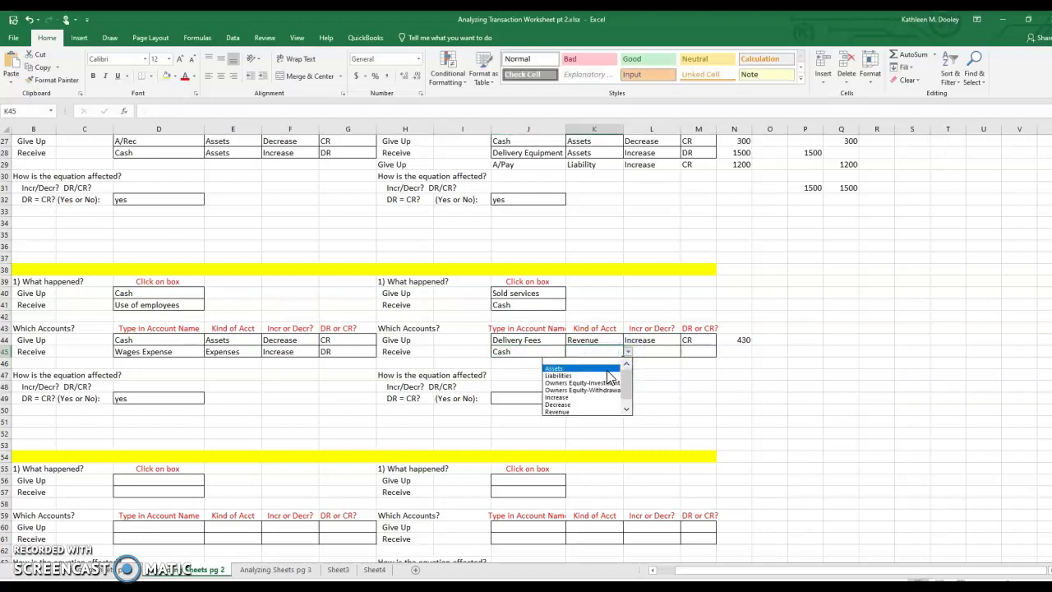
pyautogui.click(608, 369)
pyautogui.click(667, 354)
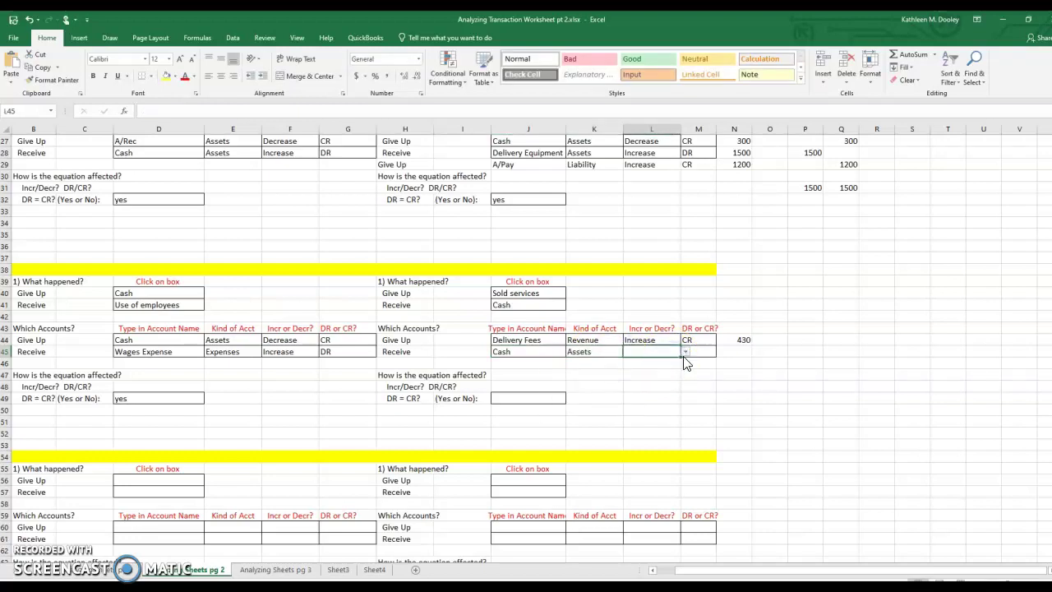
pyautogui.click(686, 351)
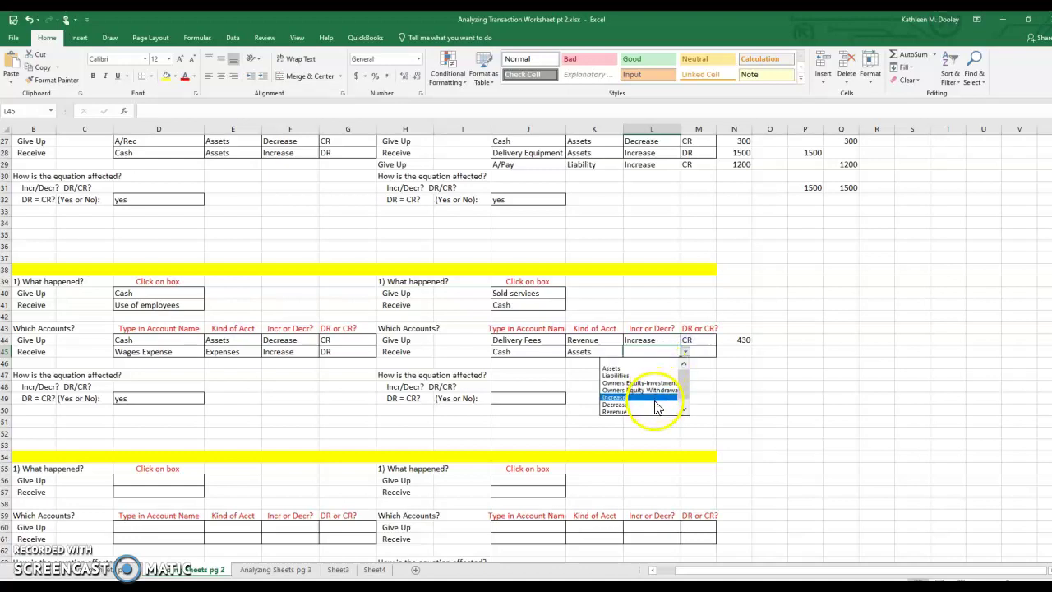
pyautogui.click(655, 399)
# Mark the received Cash row as DR with amount 430 in N45, and answer the block's DR = CR question with yes.
pyautogui.click(700, 352)
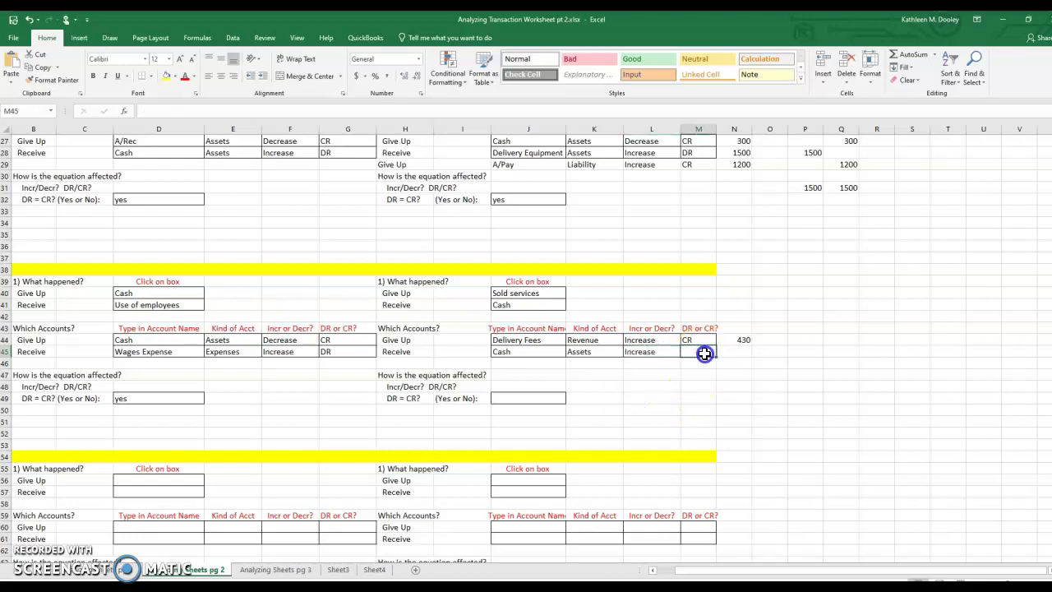
pyautogui.write('DR')
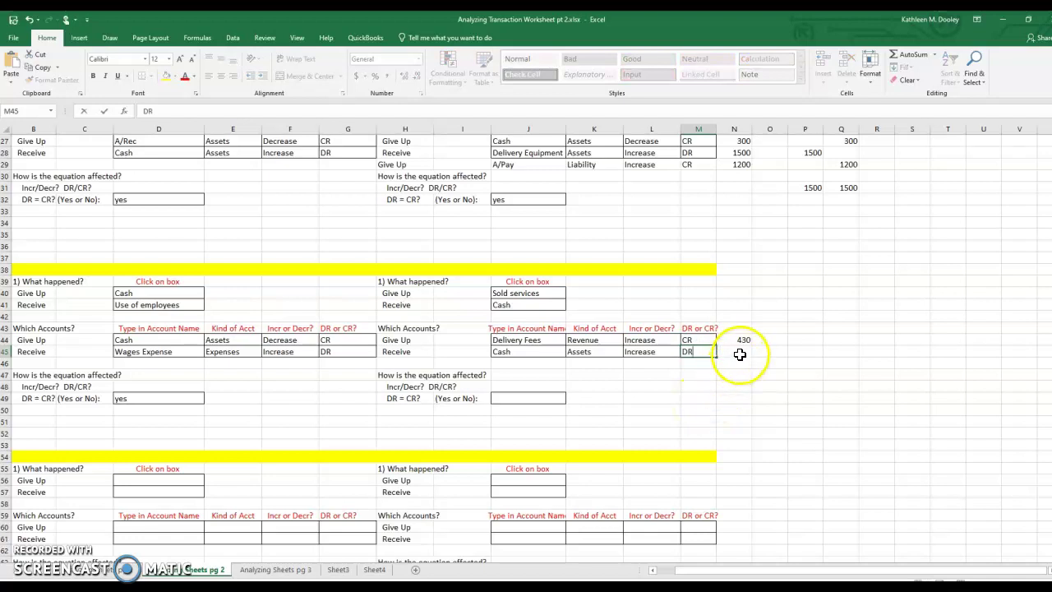
pyautogui.click(739, 352)
pyautogui.write('43')
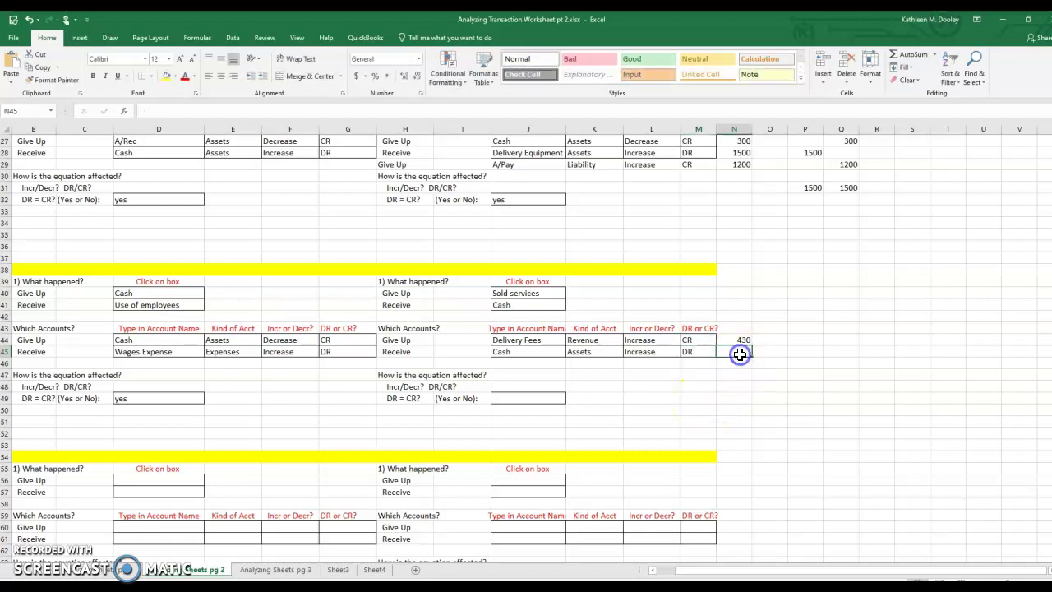
pyautogui.write('0')
pyautogui.press('Return')
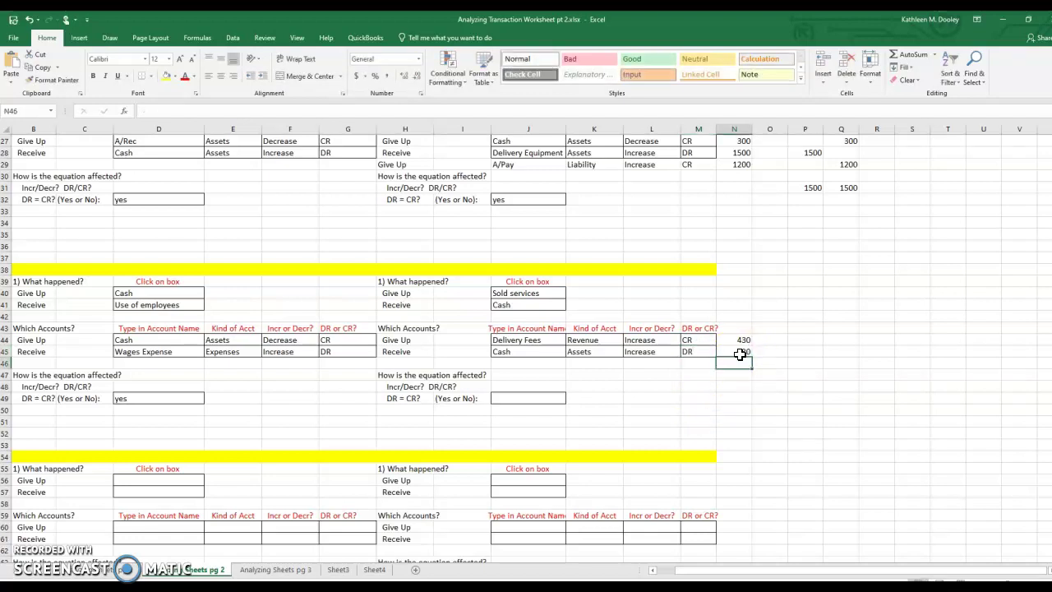
pyautogui.click(529, 399)
pyautogui.write('yes')
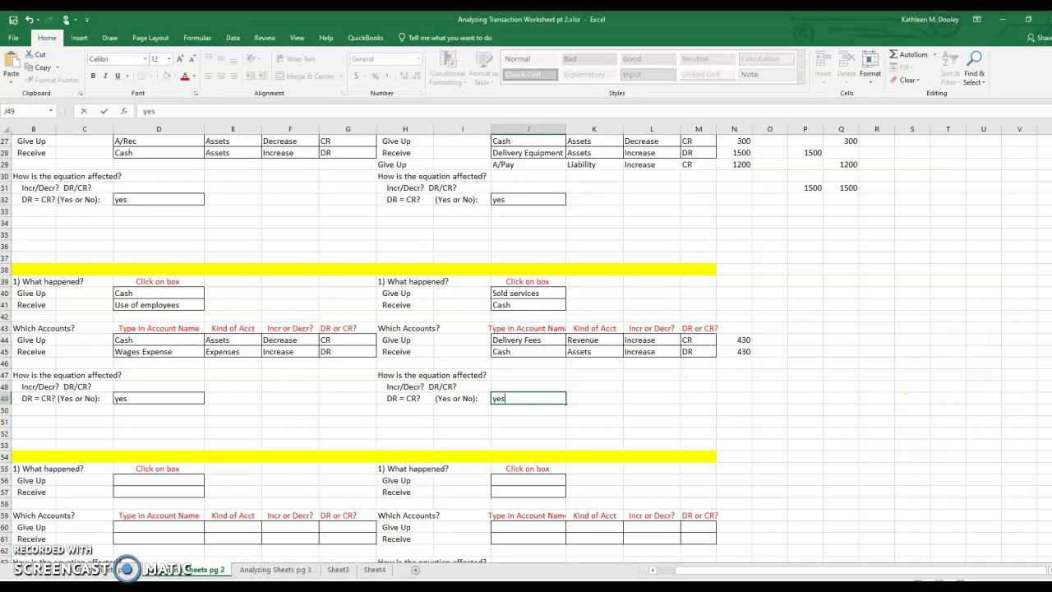
# In the What happened section starting at row 55, set Give Up in D56 to Sold services and Receive in D57 to Customer owes us.
pyautogui.scroll(-5, 1034, 324)
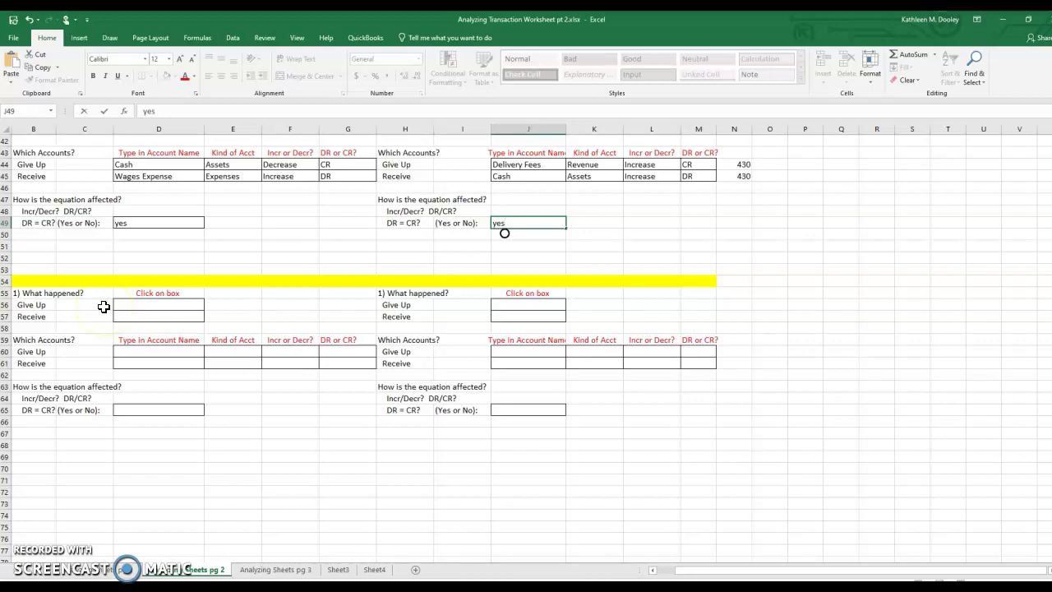
pyautogui.click(141, 304)
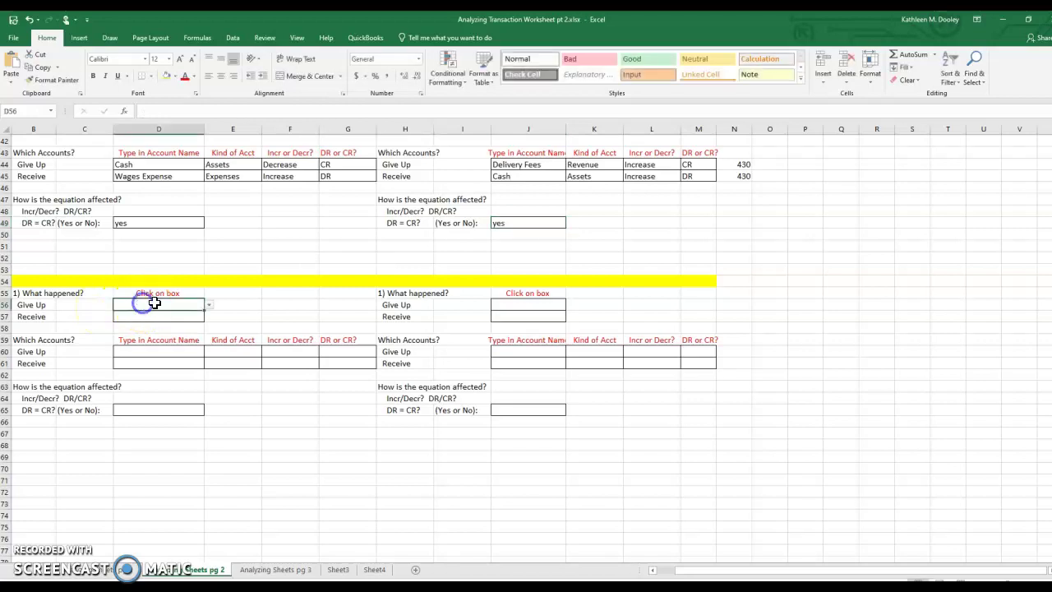
pyautogui.click(209, 305)
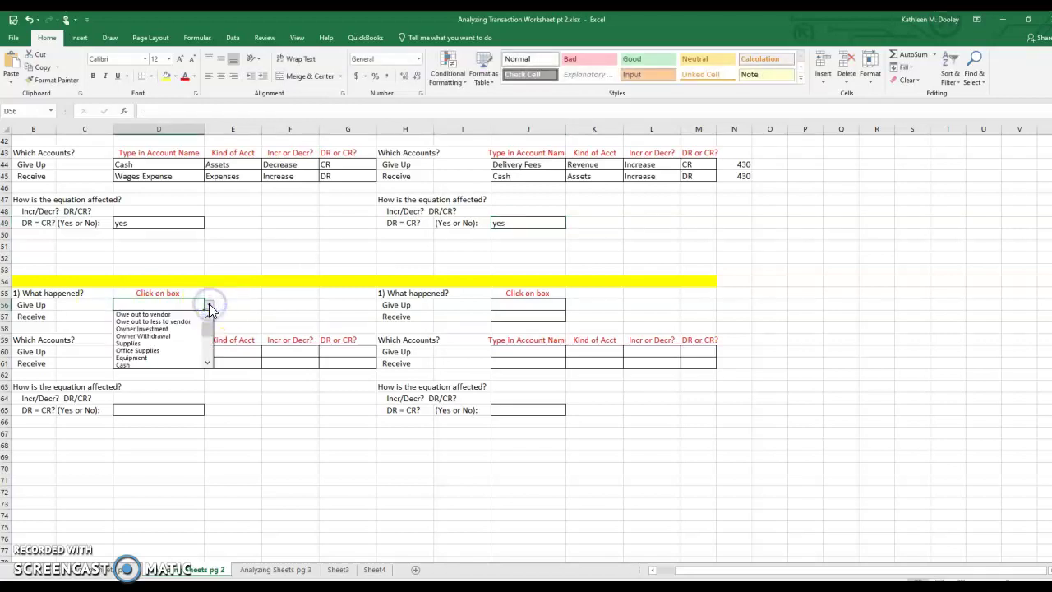
pyautogui.moveTo(210, 330); pyautogui.dragTo(211, 341)
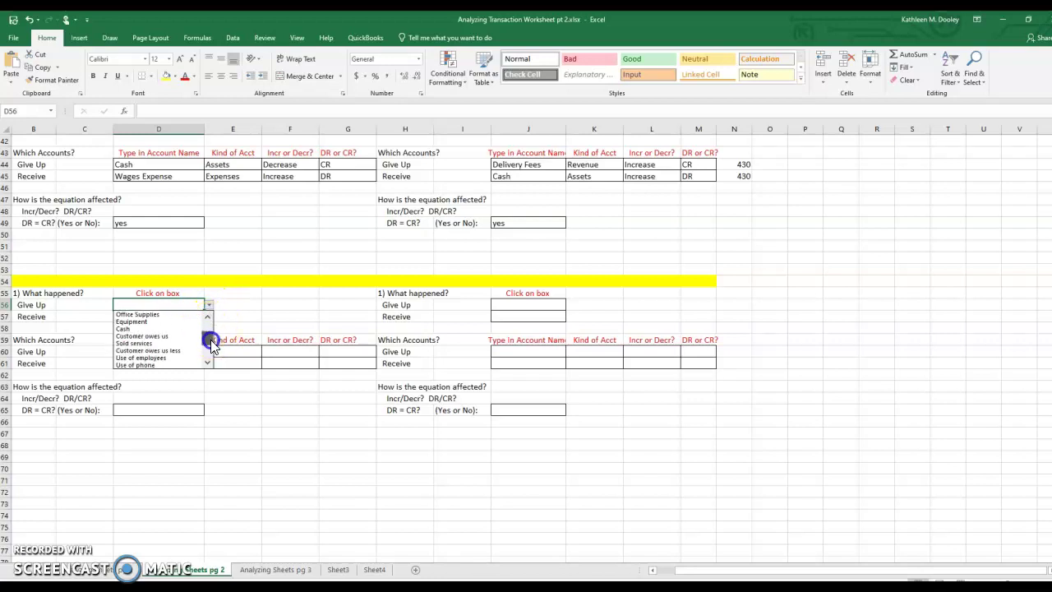
pyautogui.click(194, 343)
pyautogui.click(148, 319)
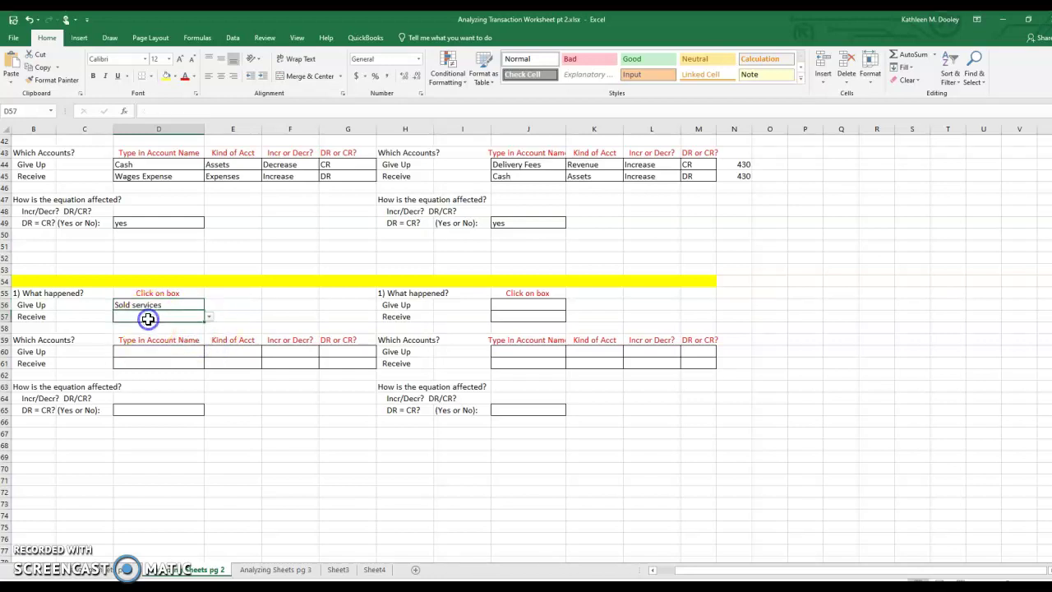
pyautogui.click(209, 317)
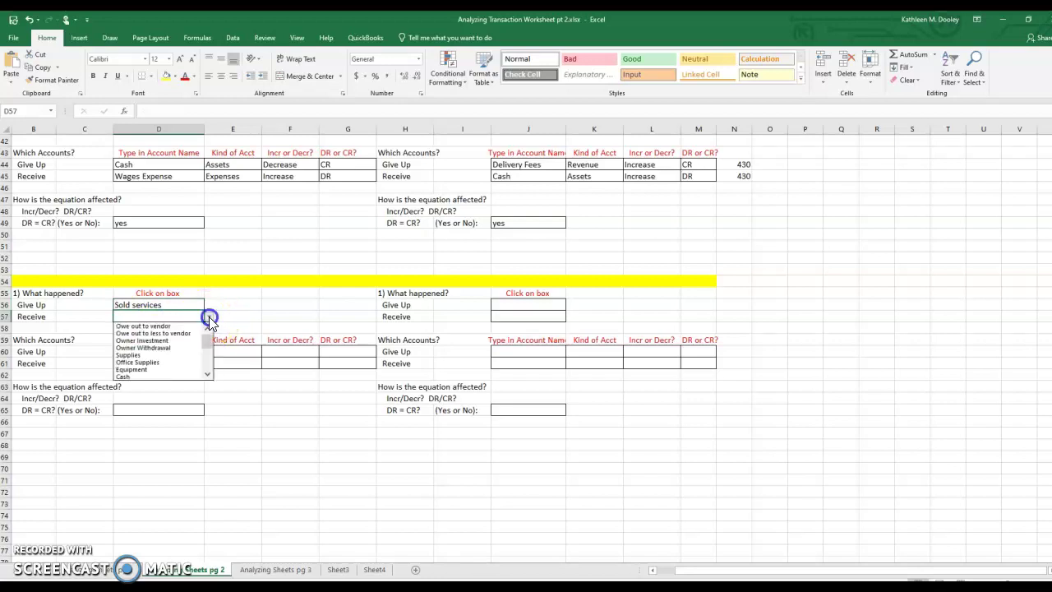
pyautogui.moveTo(207, 345); pyautogui.dragTo(211, 351)
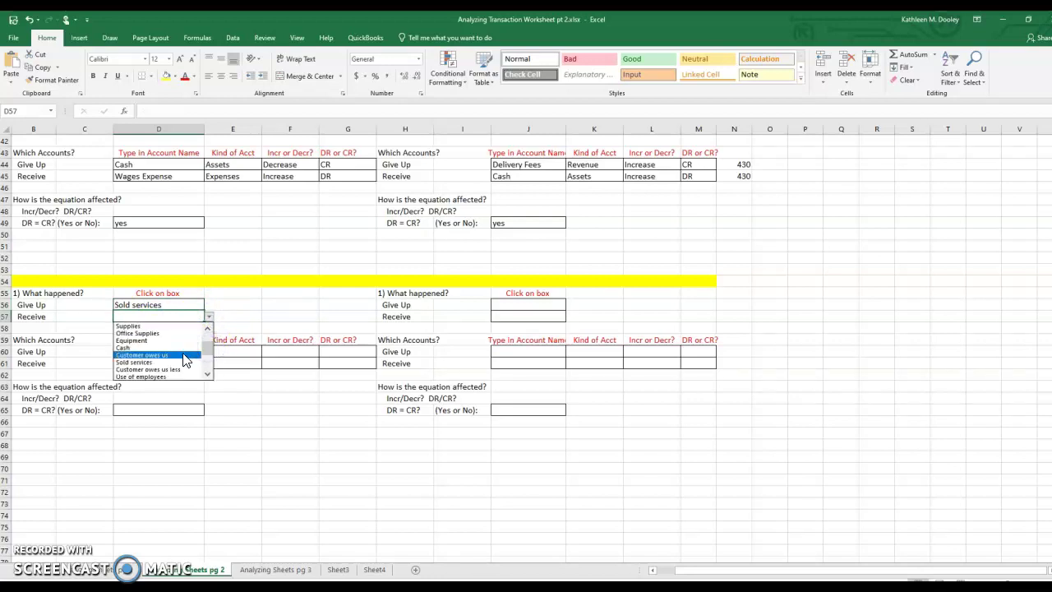
pyautogui.click(183, 355)
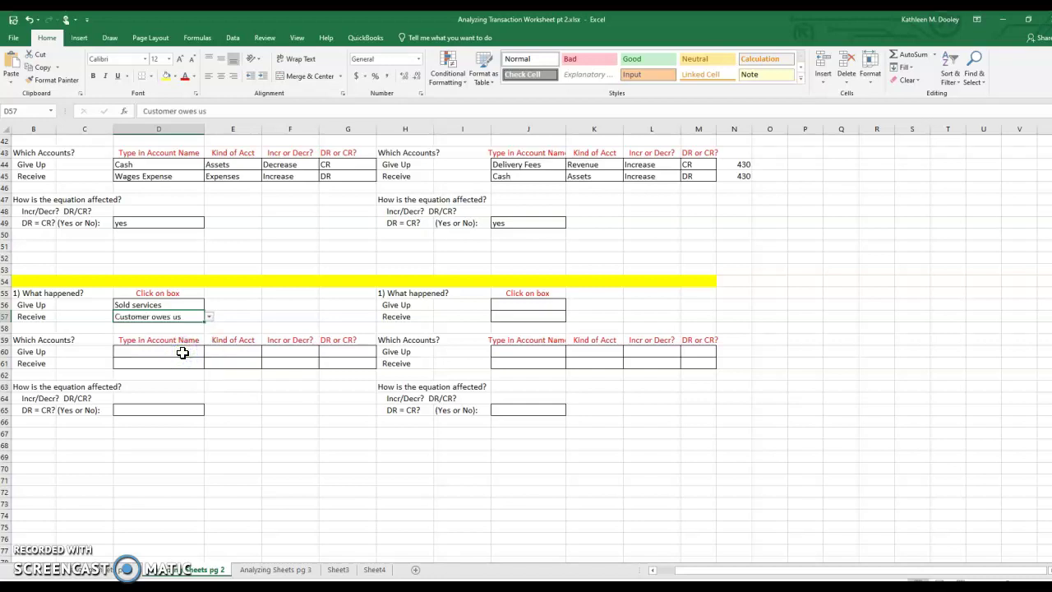
# Fill the Give Up account row 60 of that block with Delivery Fees, kind Revenue, Increase and CR.
pyautogui.click(145, 352)
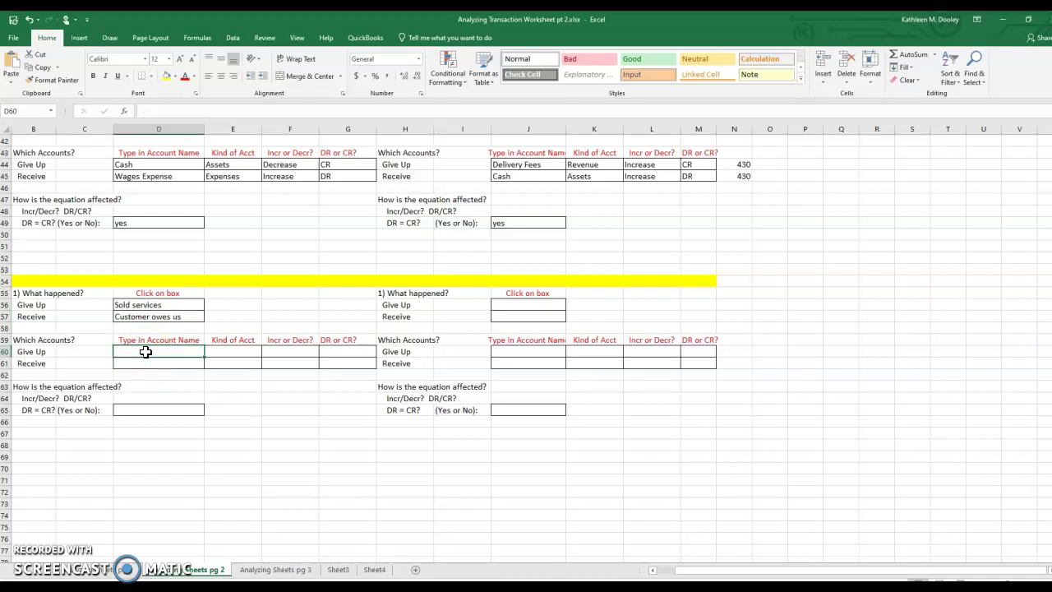
pyautogui.write('Delivery Fees')
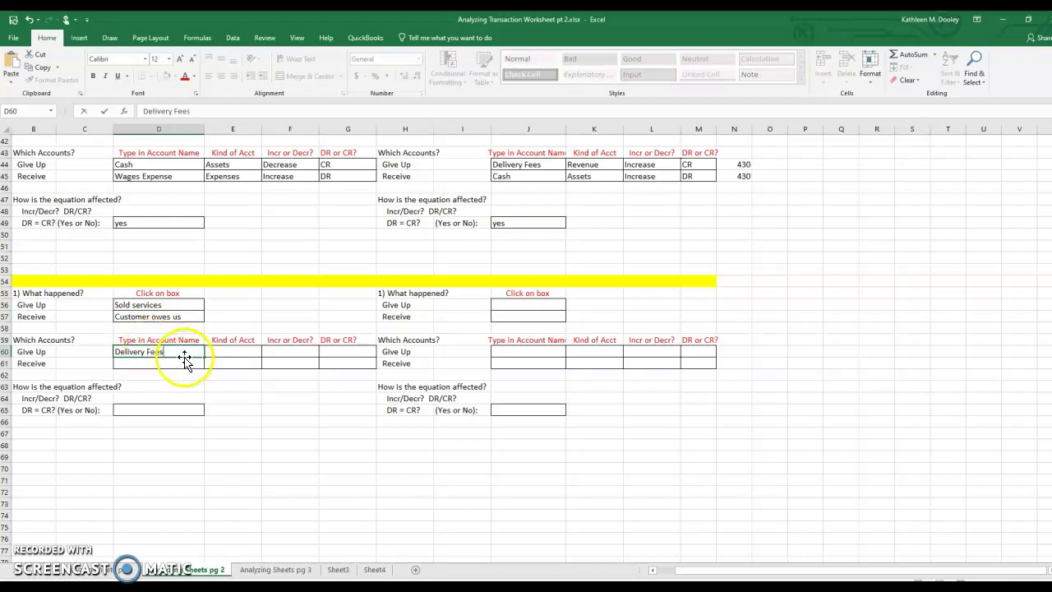
pyautogui.click(230, 354)
pyautogui.click(266, 352)
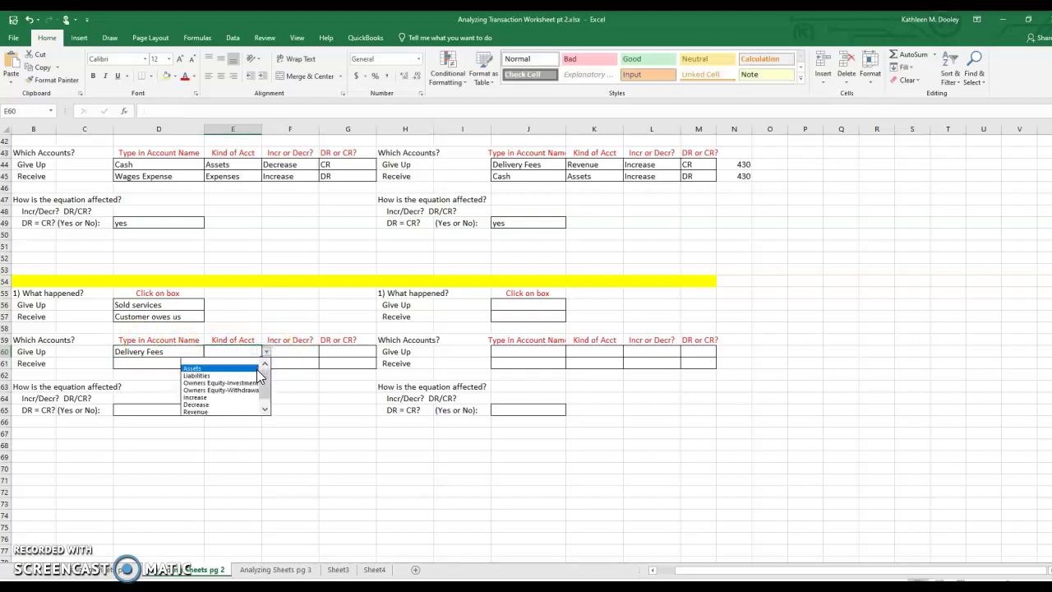
pyautogui.click(230, 411)
pyautogui.click(290, 352)
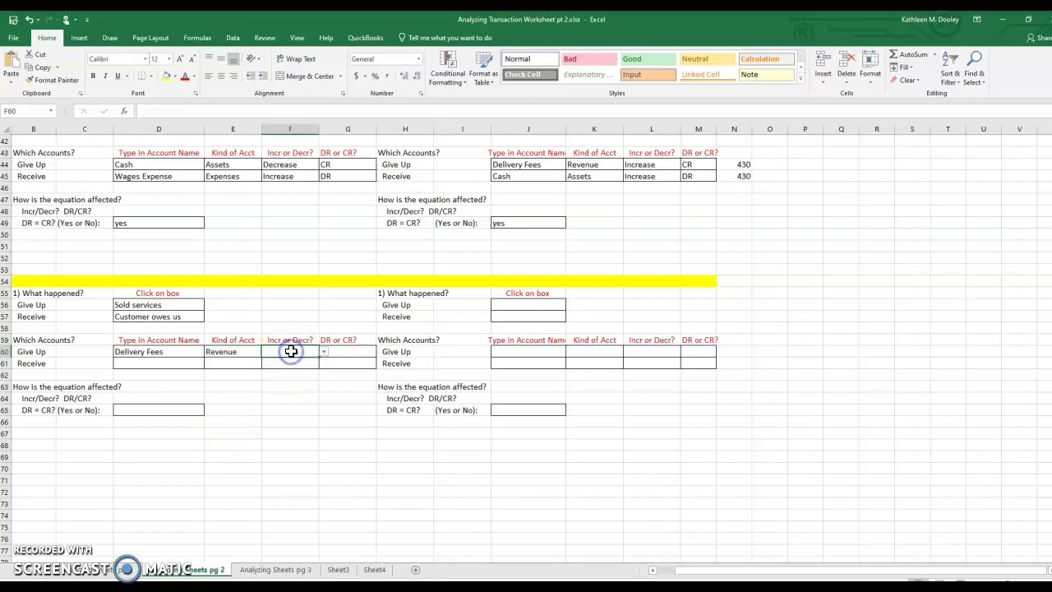
pyautogui.click(324, 354)
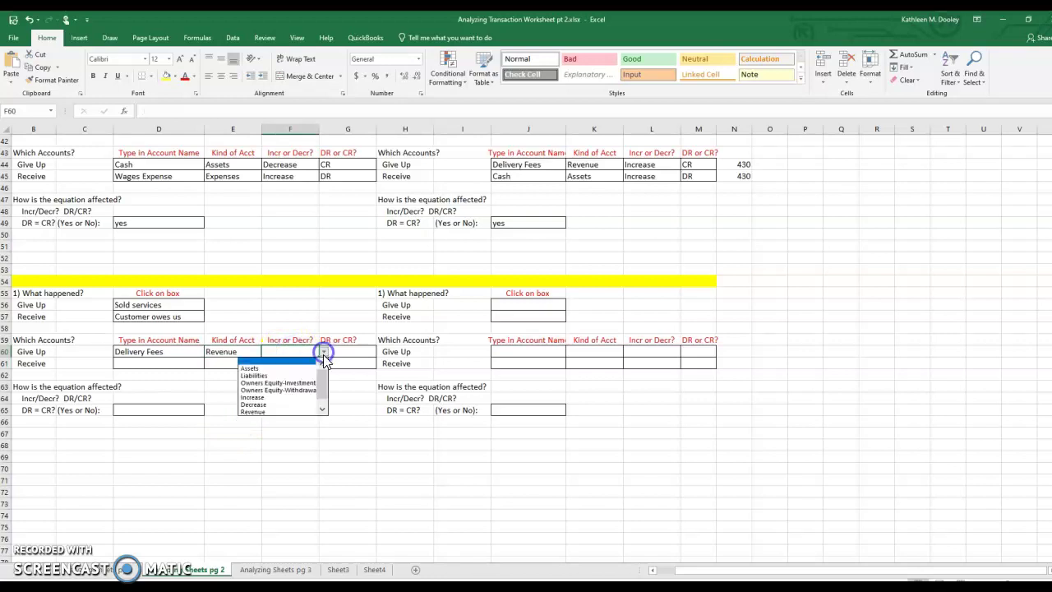
pyautogui.click(289, 394)
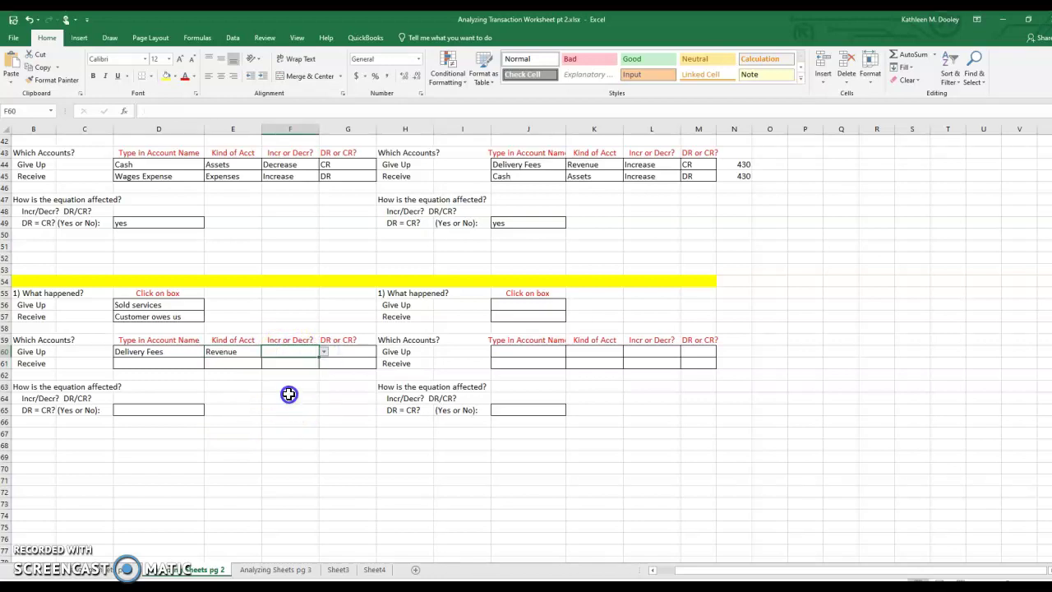
pyautogui.click(343, 351)
pyautogui.write('C')
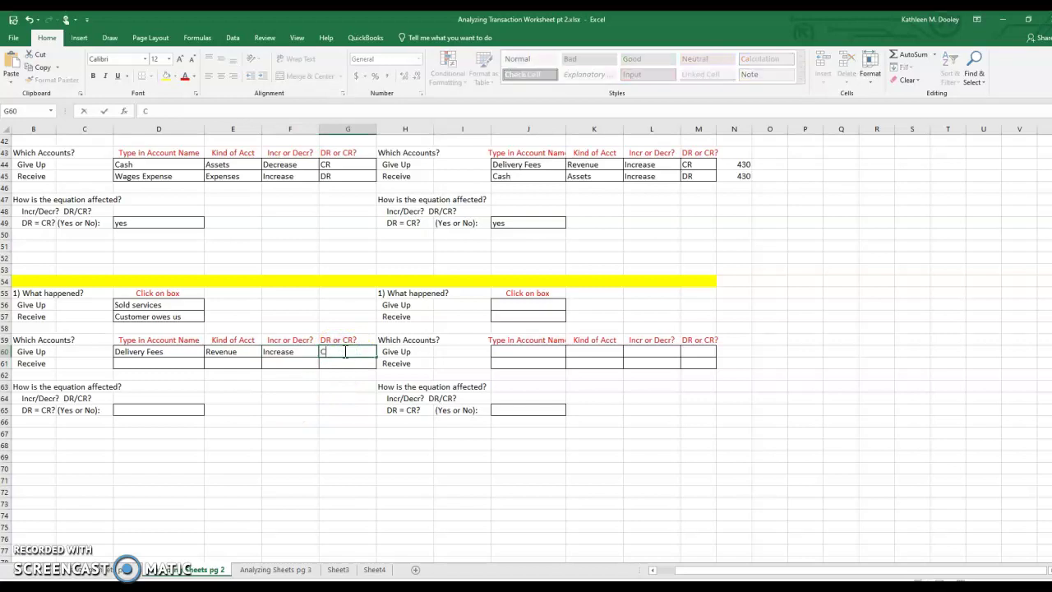
pyautogui.write('R')
# Fill the Receive account row 61 below Delivery Fees with A/Rec, kind Assets, Increase and DR.
pyautogui.click(132, 363)
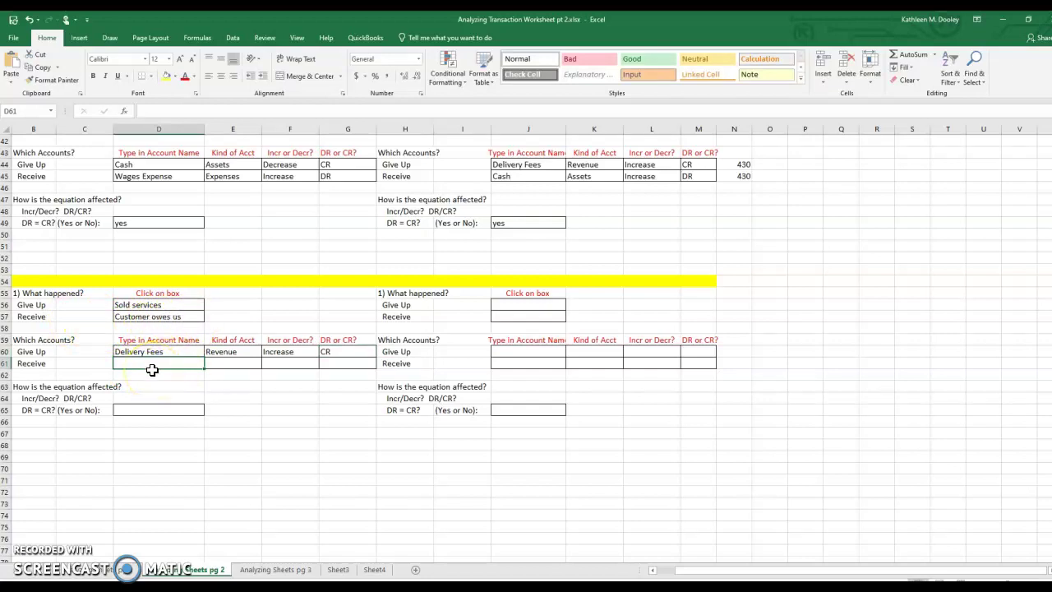
pyautogui.write('A/Rec')
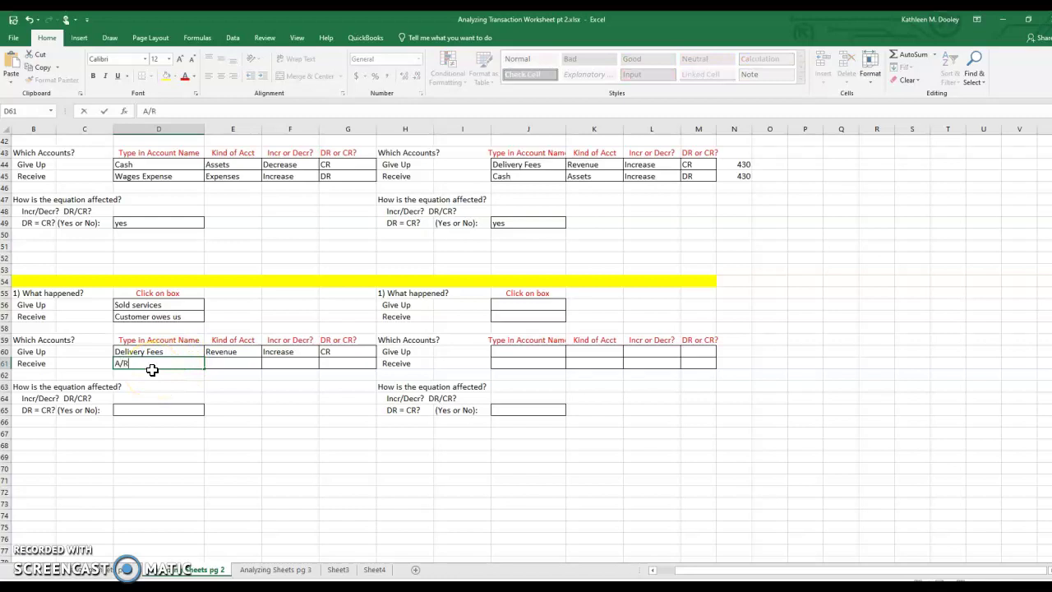
pyautogui.click(231, 363)
pyautogui.click(266, 364)
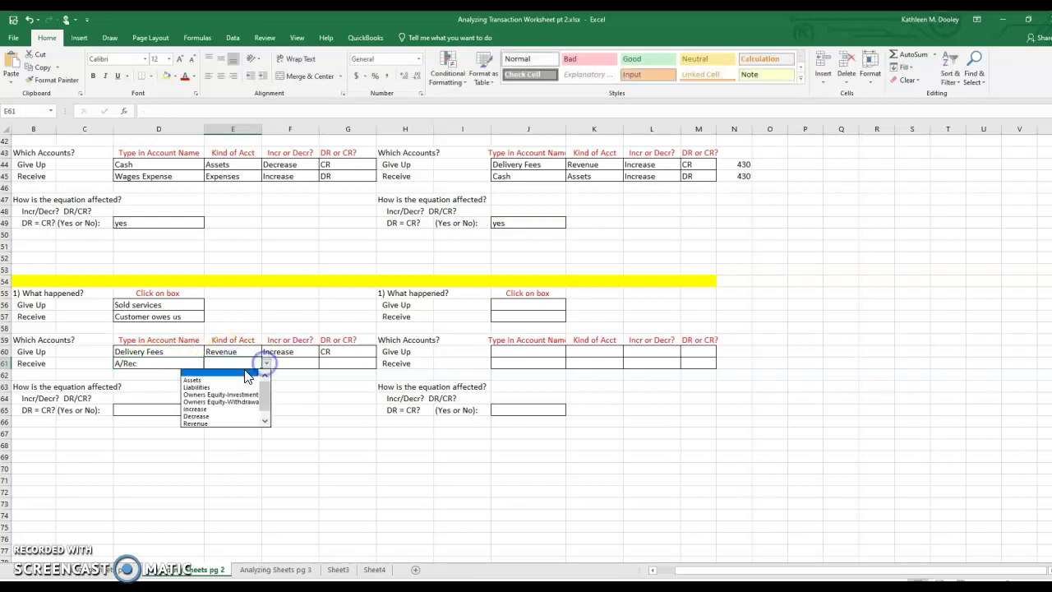
pyautogui.click(235, 381)
pyautogui.click(296, 364)
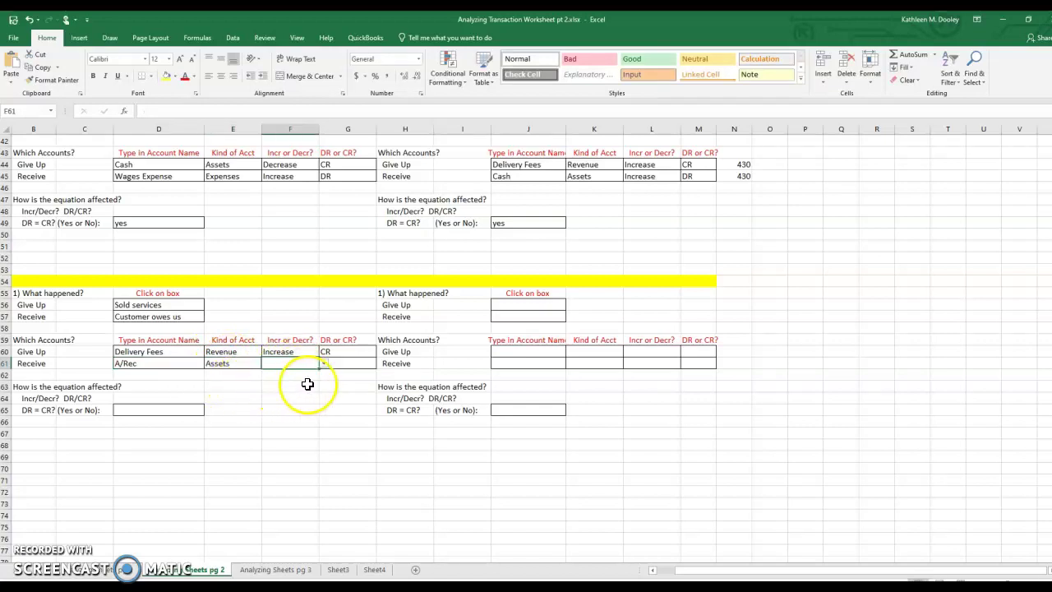
pyautogui.click(324, 367)
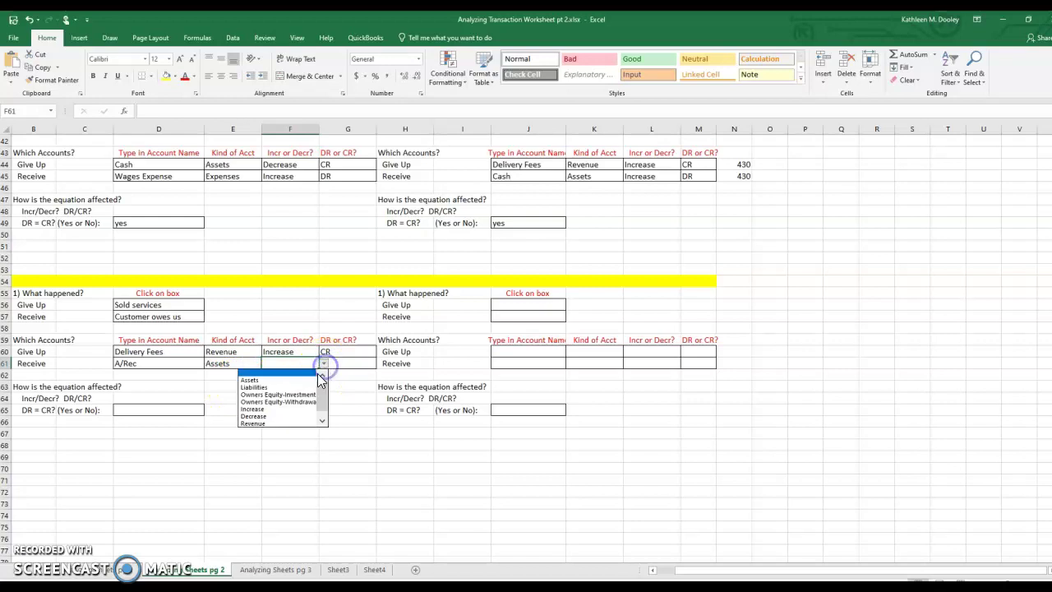
pyautogui.click(300, 412)
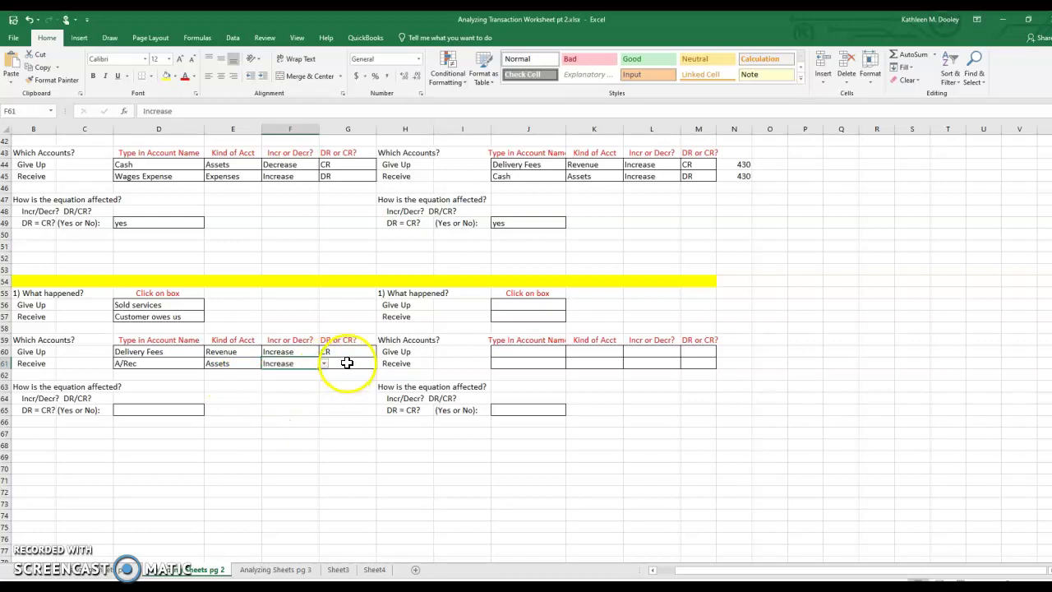
pyautogui.click(352, 369)
pyautogui.write('DR')
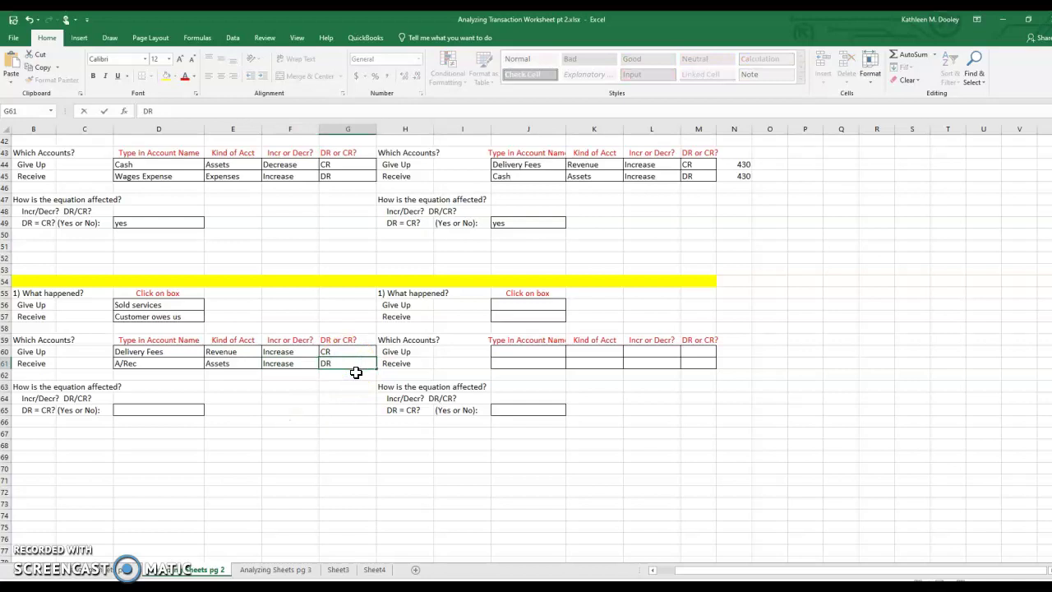
# Check the on-account delivery fees in the Amanda's Campus Delivery workbook and enter 620 in C60 and C61 of the analyzing worksheet.
pyautogui.click(146, 421)
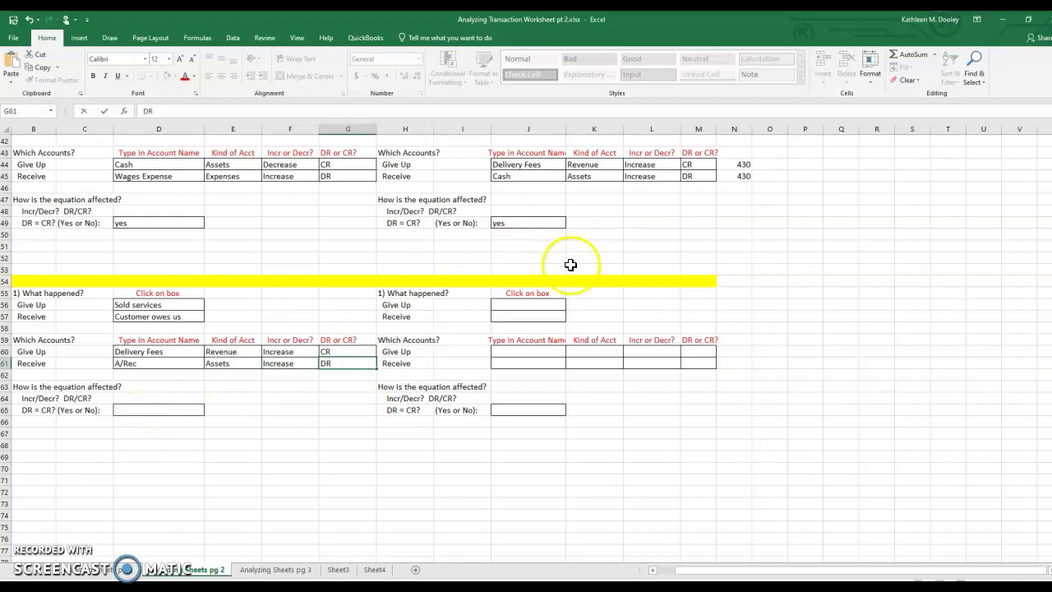
pyautogui.click(1005, 19)
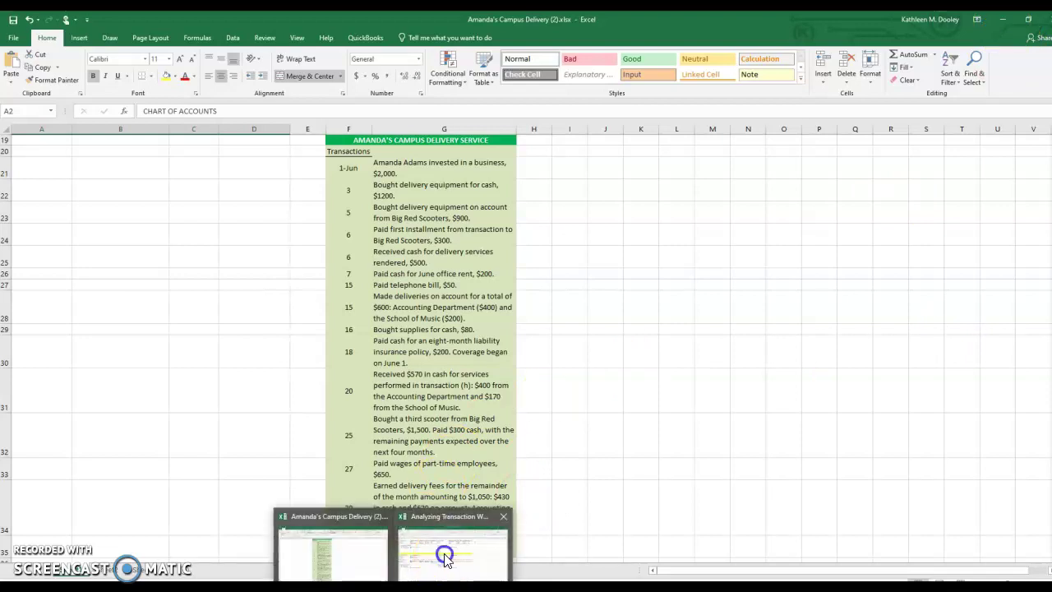
pyautogui.click(441, 554)
pyautogui.click(92, 352)
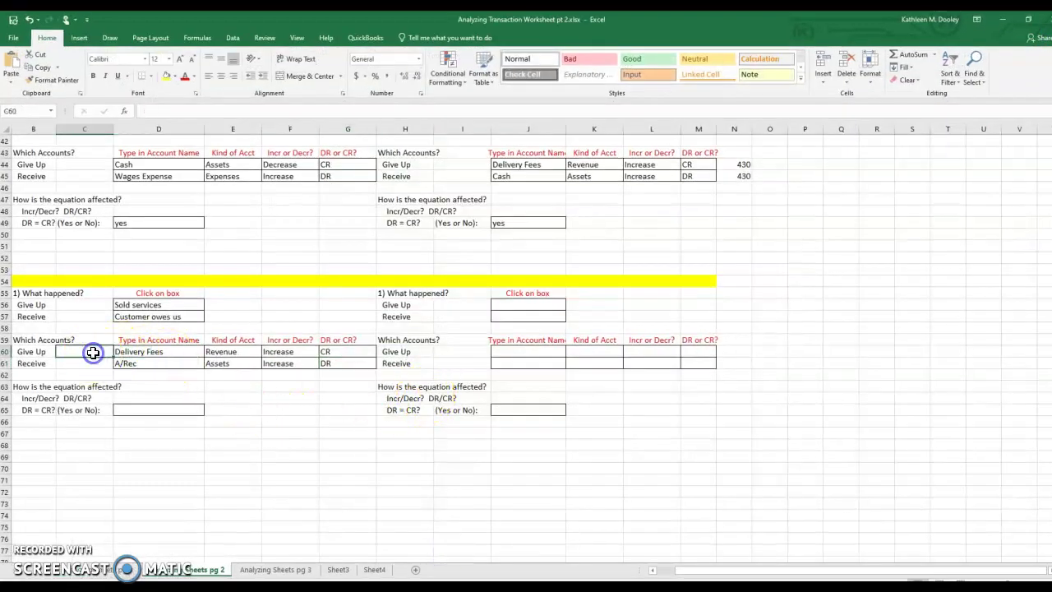
pyautogui.write('620')
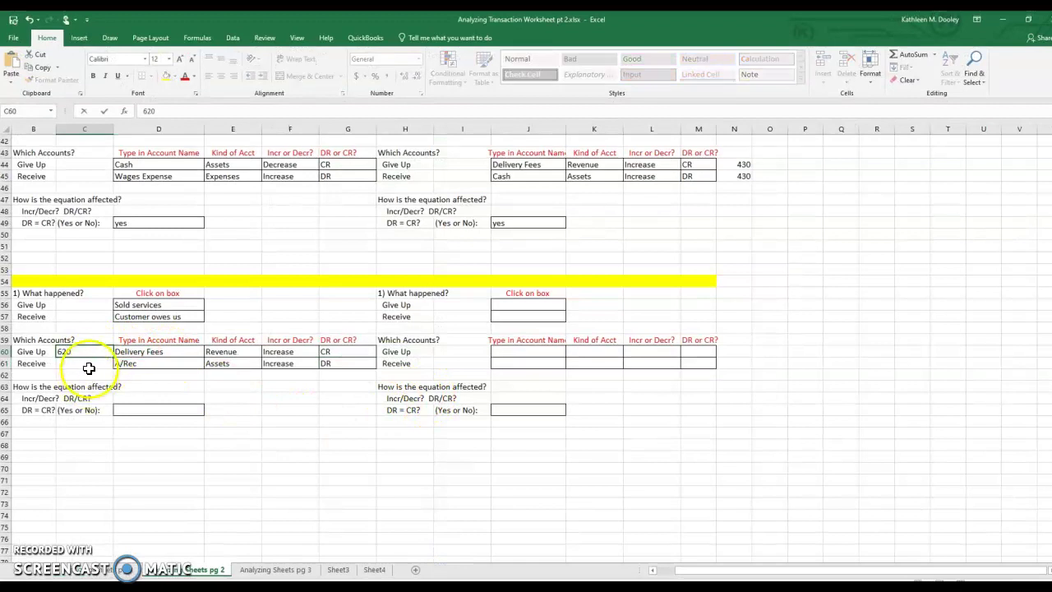
pyautogui.click(93, 367)
pyautogui.write('620')
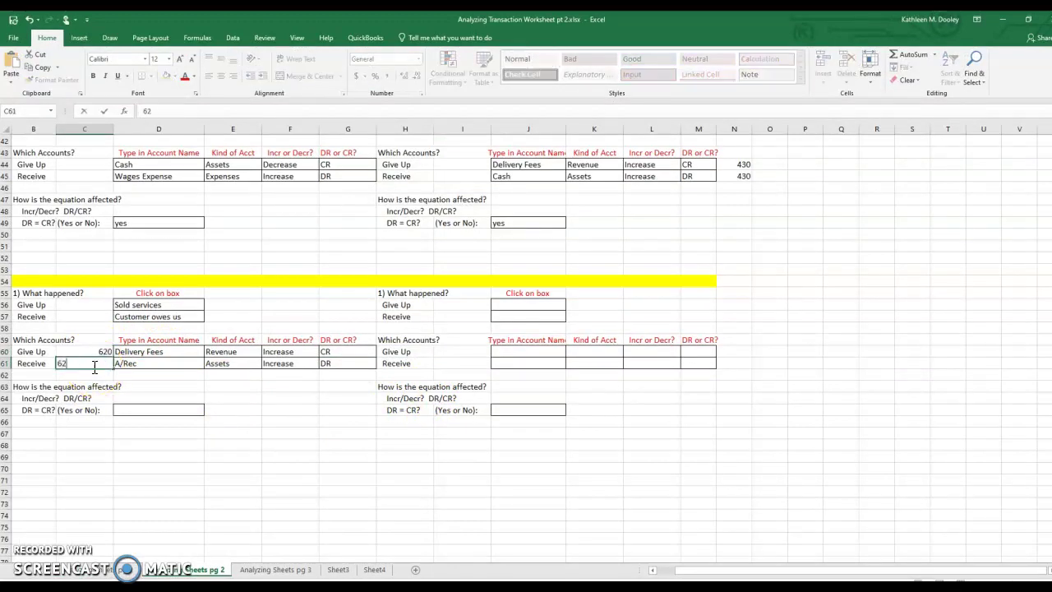
# Answer the DR = CR question in D65 of the Delivery Fees and A/Rec block with yes.
pyautogui.click(169, 411)
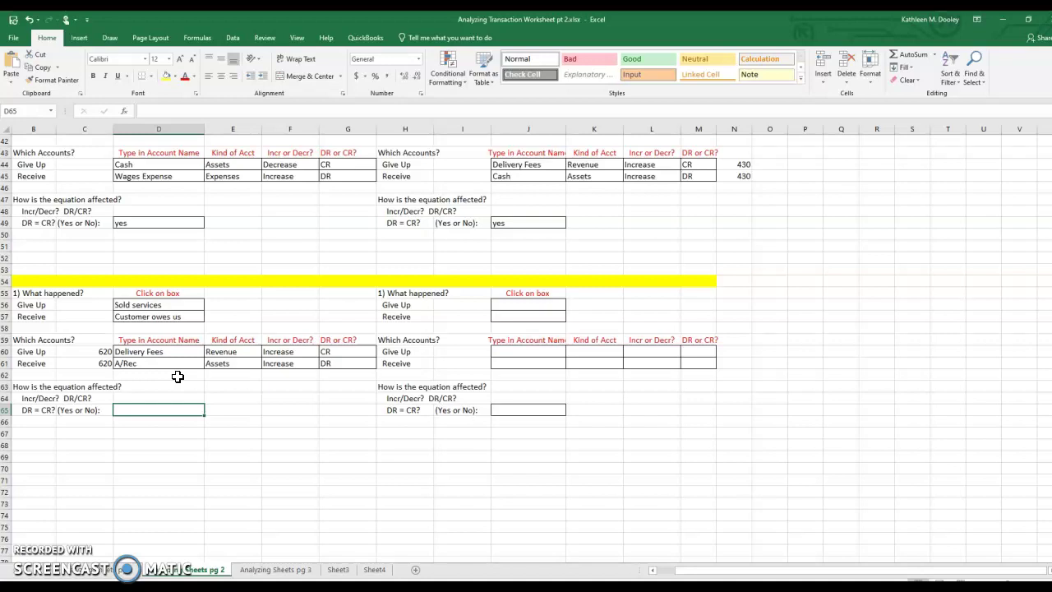
pyautogui.click(152, 406)
pyautogui.write('yes')
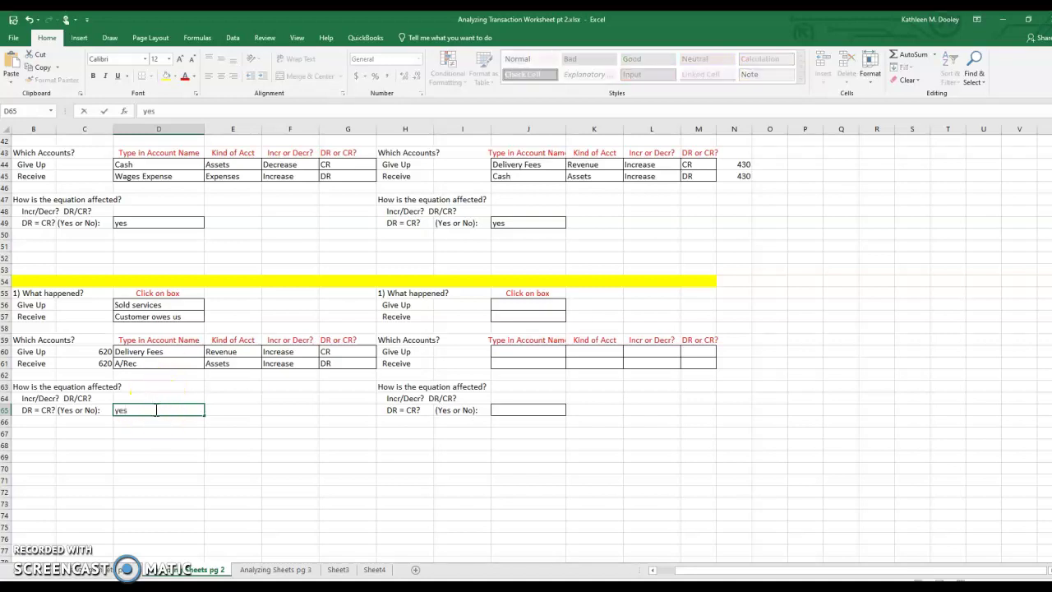
# Consult the last June 30 transaction in the Amanda's Campus Delivery workbook and set Give Up in J56 of the analyzing worksheet to Cash.
pyautogui.click(515, 305)
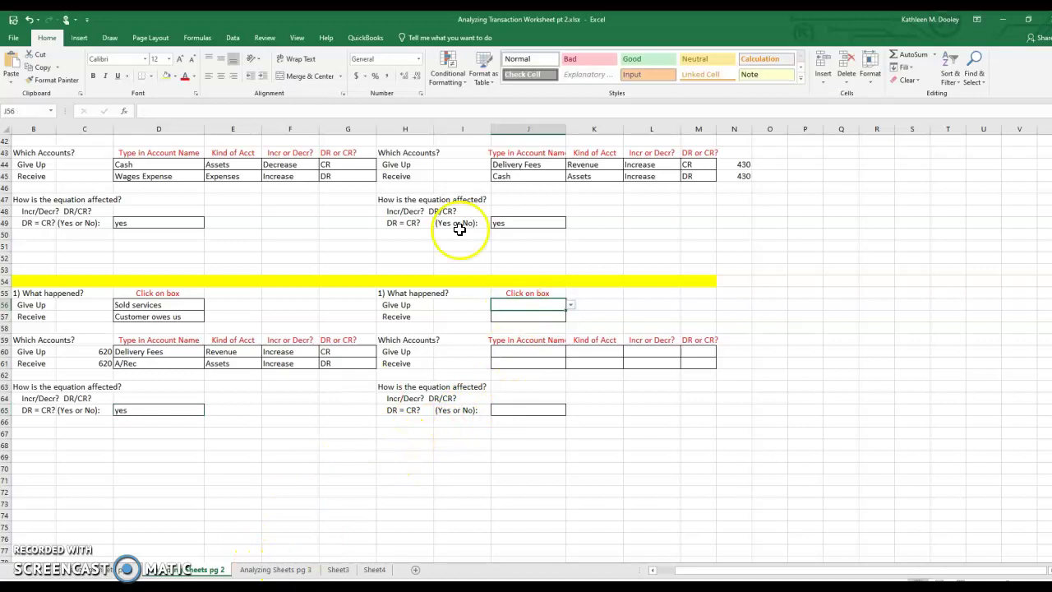
pyautogui.click(1003, 19)
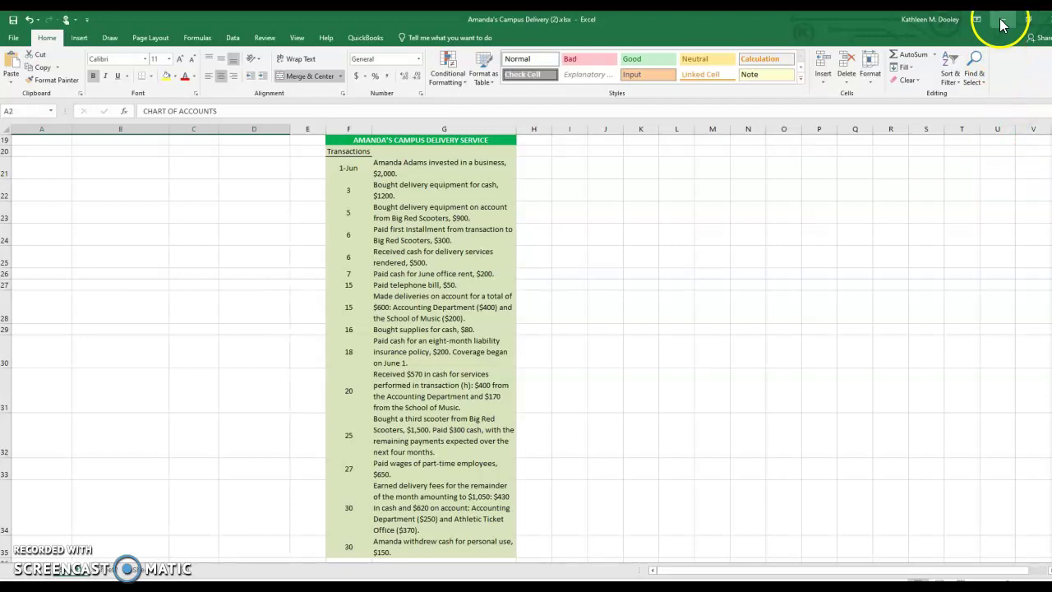
pyautogui.moveTo(386, 586)
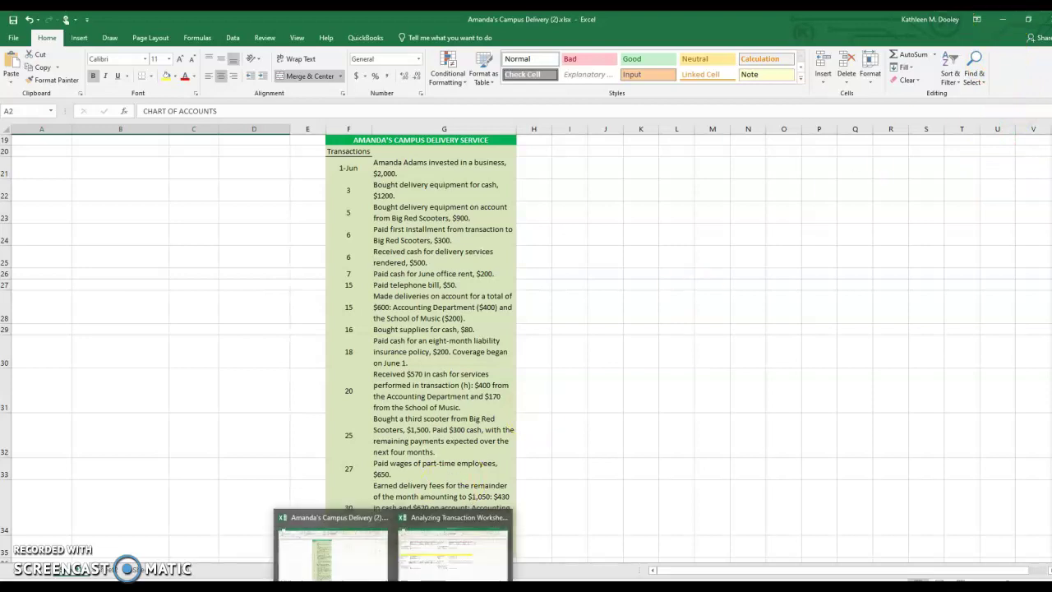
pyautogui.click(458, 560)
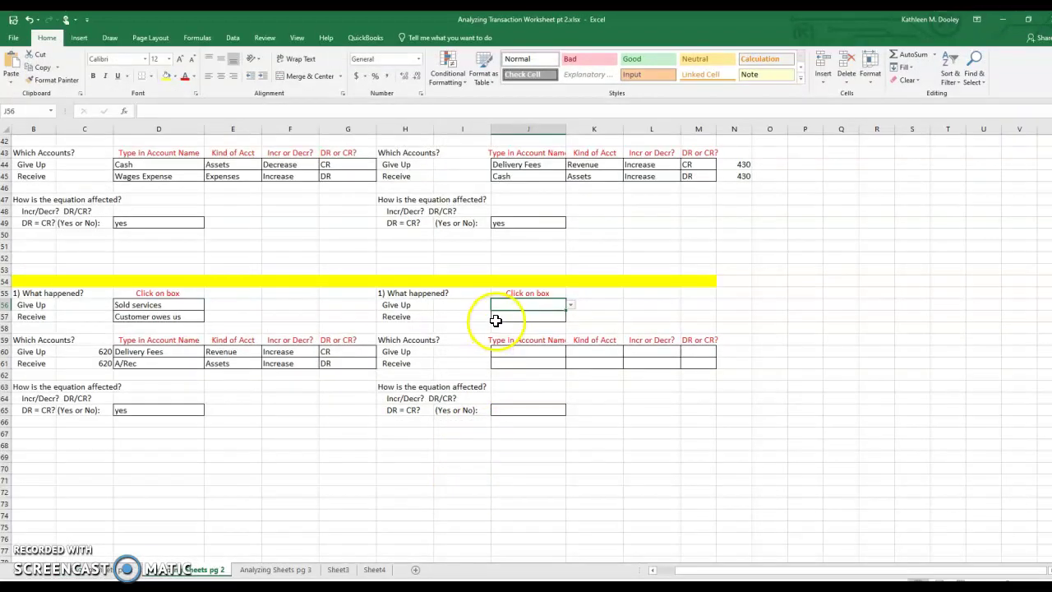
pyautogui.click(571, 305)
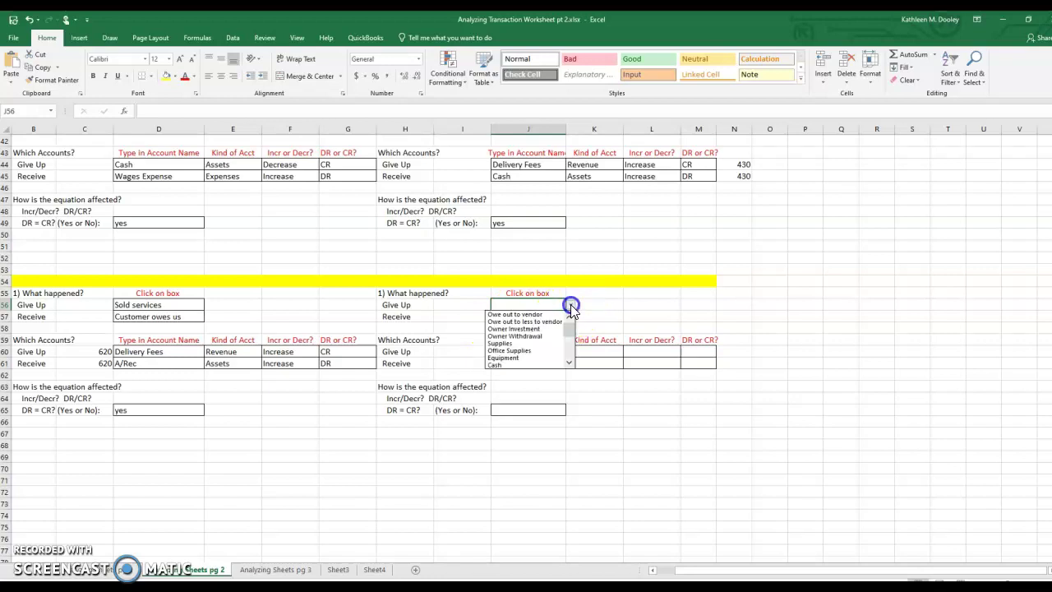
pyautogui.click(530, 364)
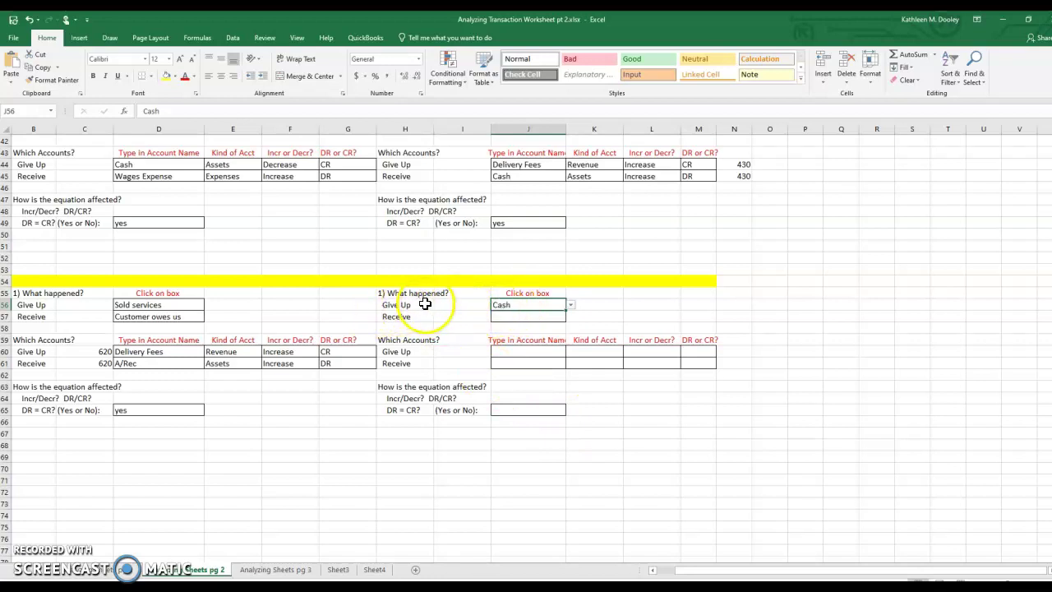
# Set Receive in J57 of the What happened block to Owner Withdrawal.
pyautogui.click(510, 318)
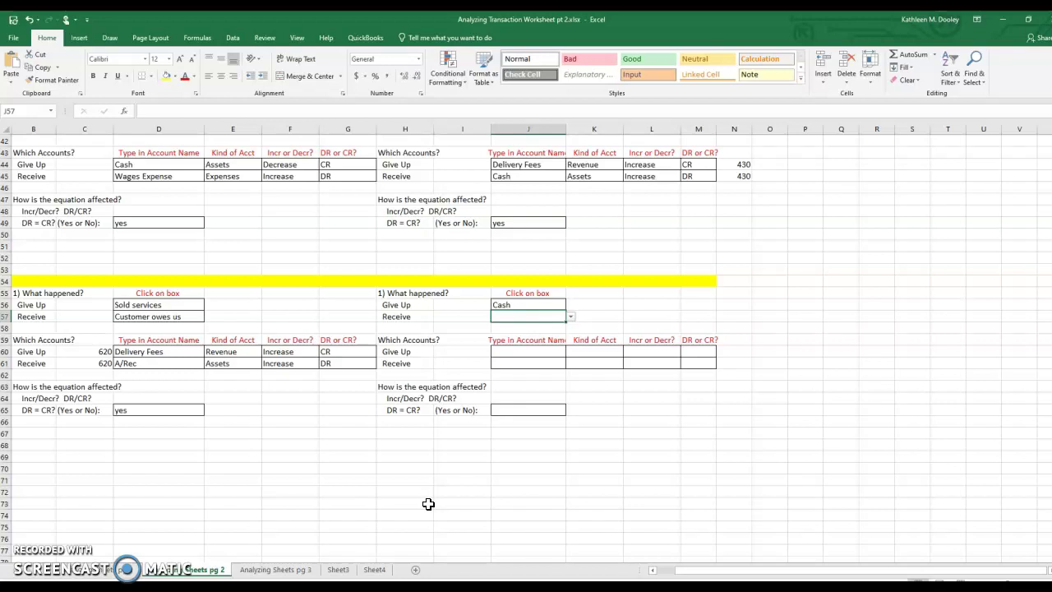
pyautogui.click(571, 318)
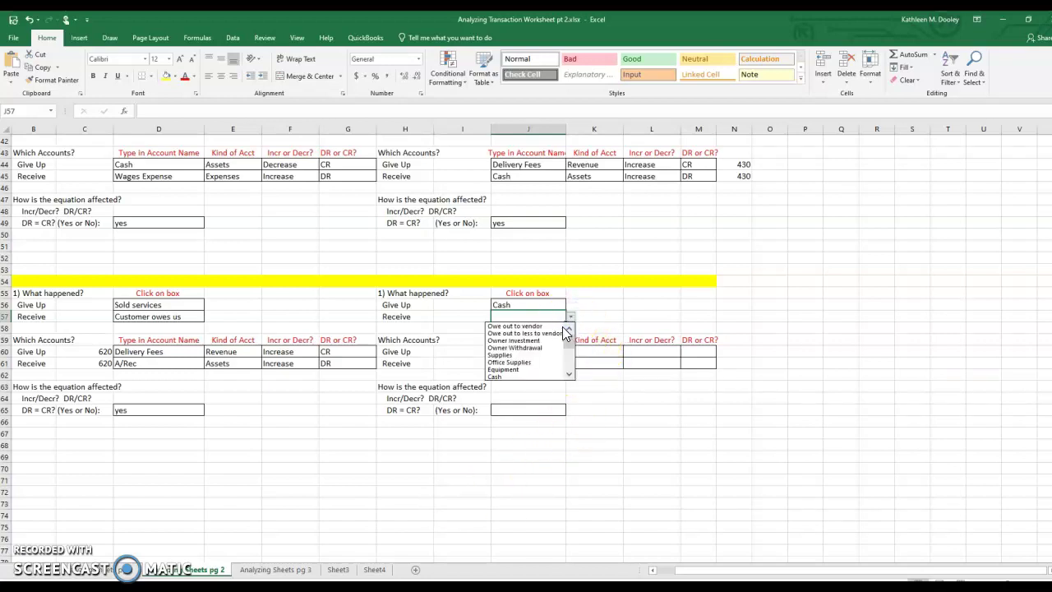
pyautogui.click(536, 347)
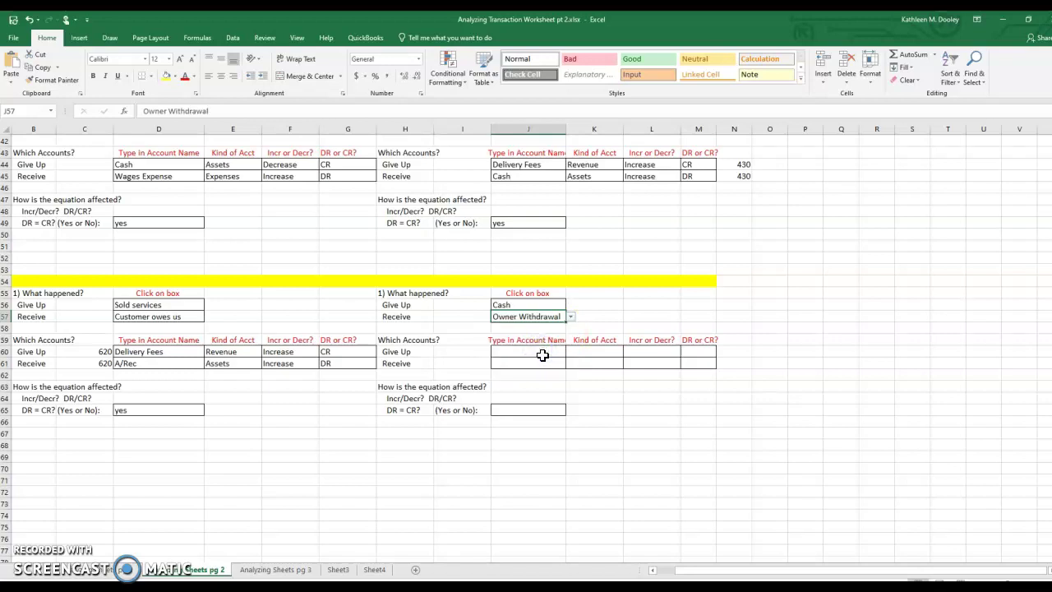
# Fill the Give Up account row 60 under Owner Withdrawal with Cash, kind Assets, Decrease and CR.
pyautogui.click(536, 353)
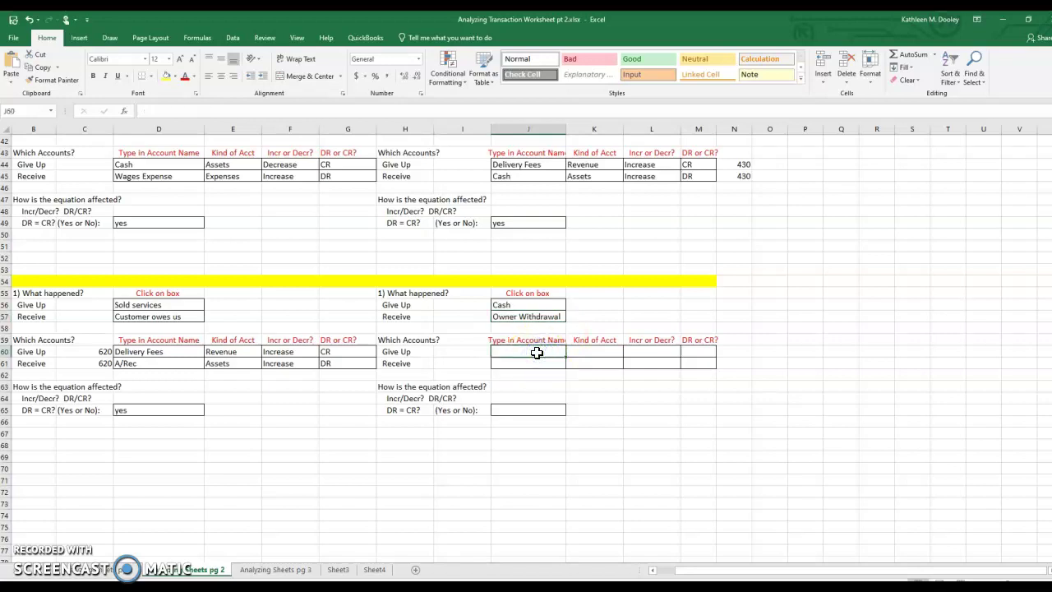
pyautogui.write('Ca')
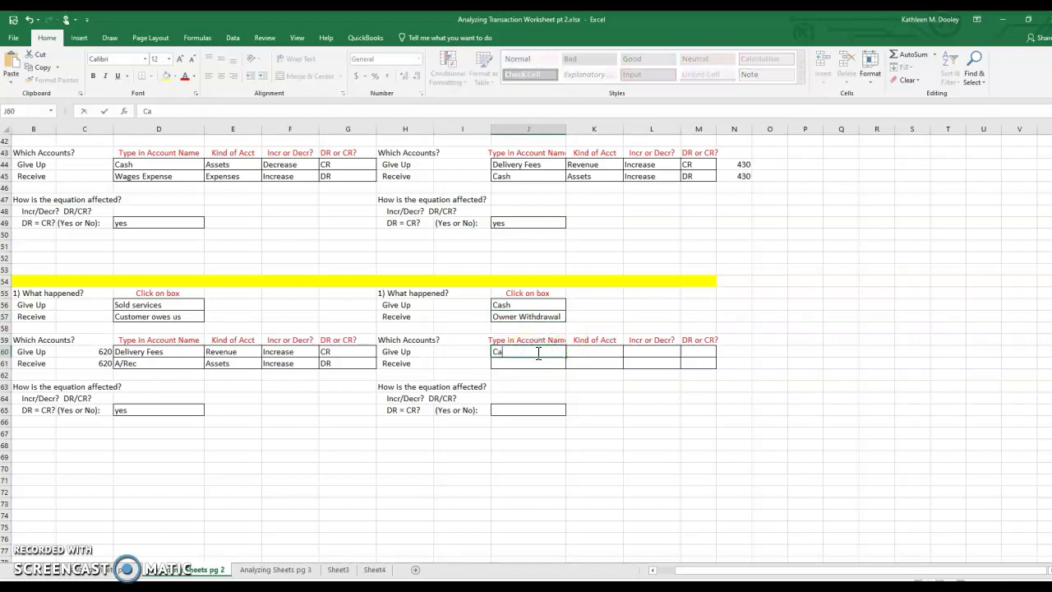
pyautogui.click(598, 353)
pyautogui.click(630, 355)
pyautogui.click(606, 367)
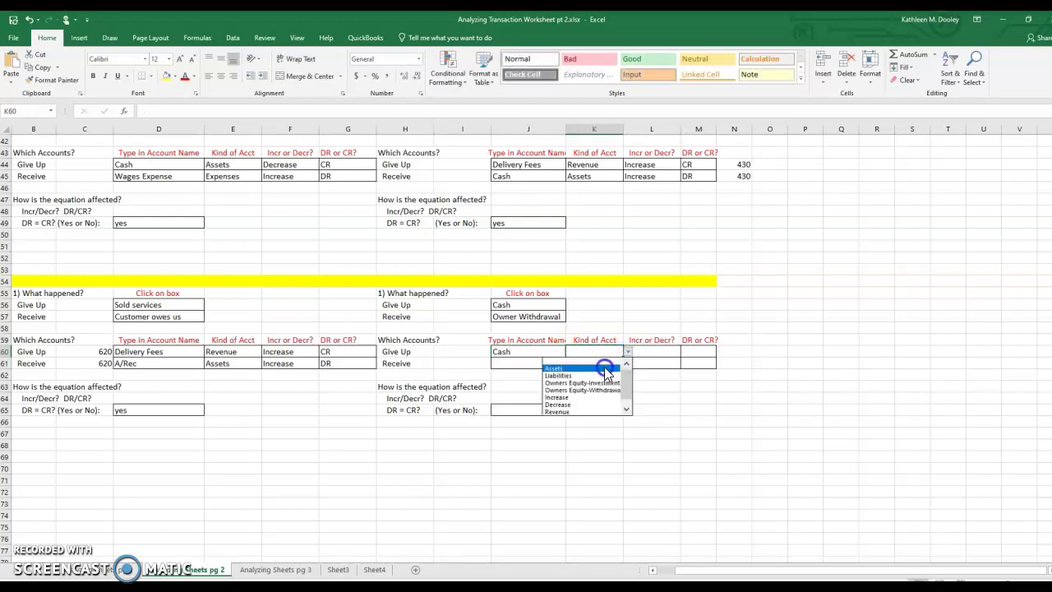
pyautogui.click(654, 357)
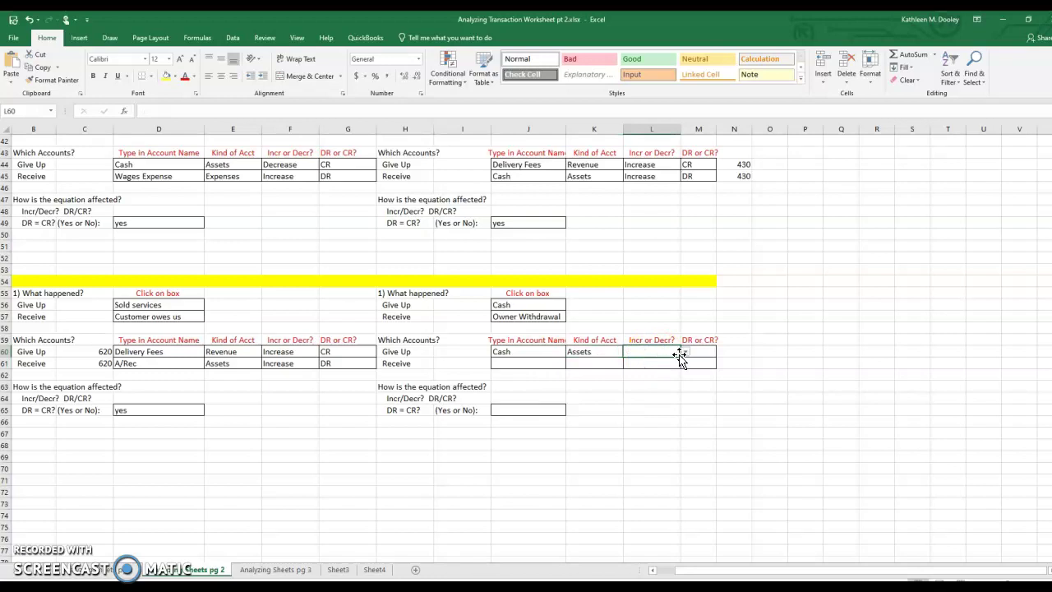
pyautogui.click(685, 353)
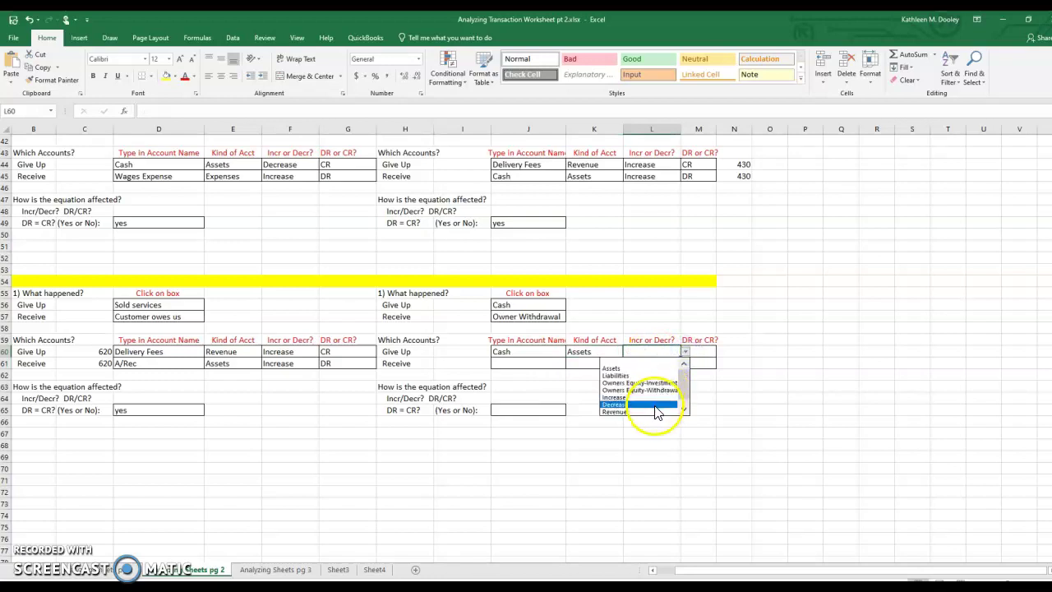
pyautogui.click(655, 404)
pyautogui.click(704, 351)
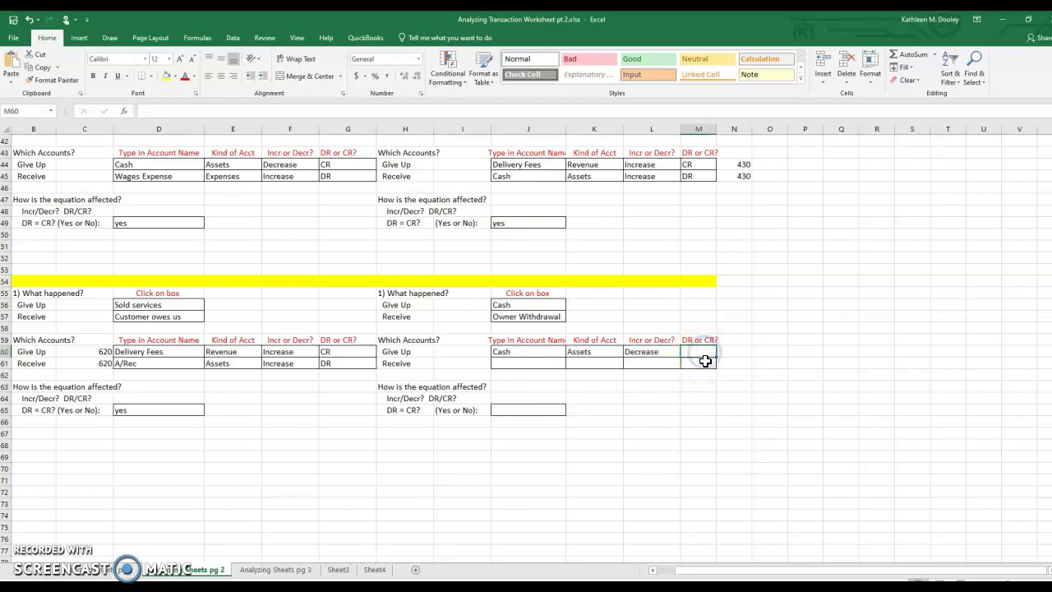
pyautogui.write('CR')
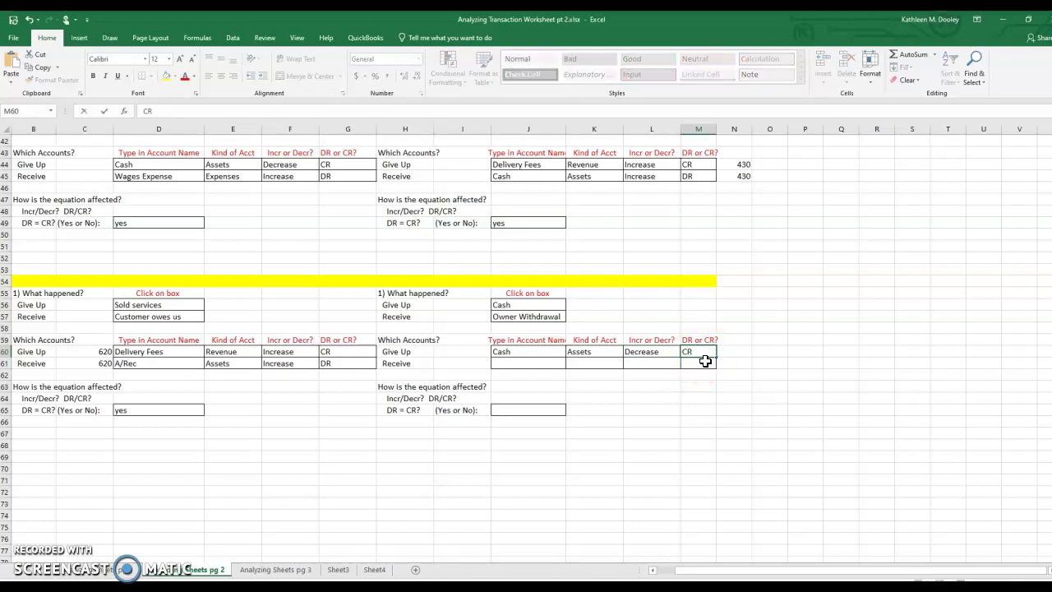
# Consult the chart of accounts in the Amanda's Campus Delivery workbook and enter AA, Drawing as the Receive account in J61 of the analyzing worksheet.
pyautogui.click(526, 363)
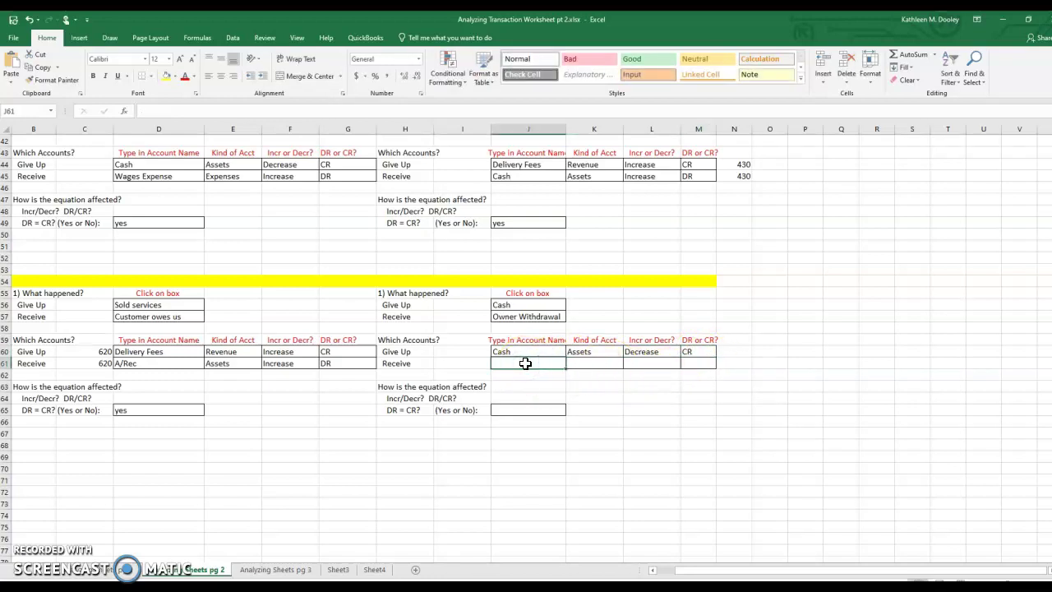
pyautogui.click(1005, 27)
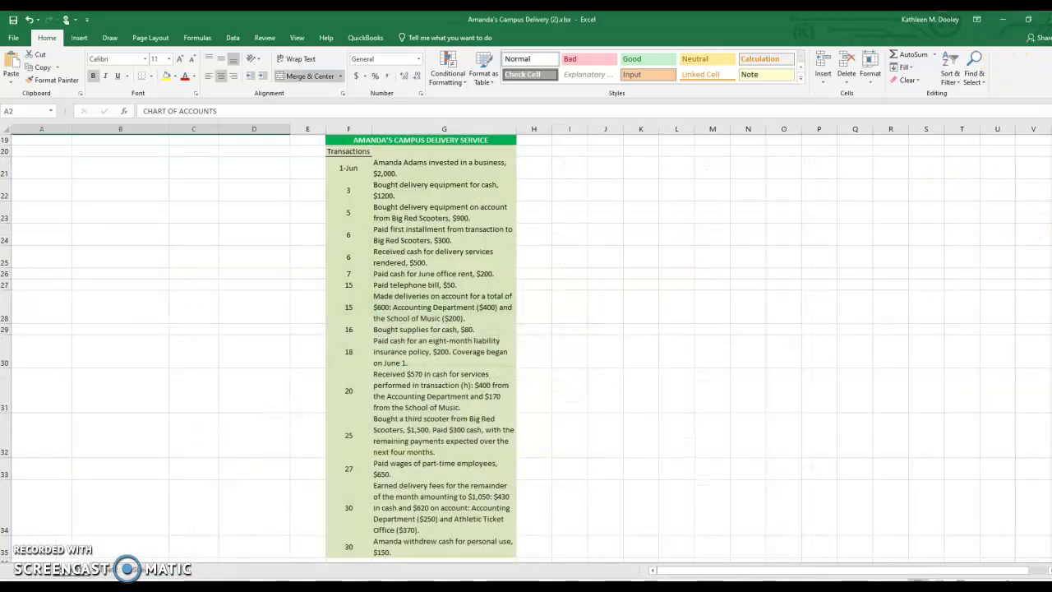
pyautogui.scroll(6, 512, 197)
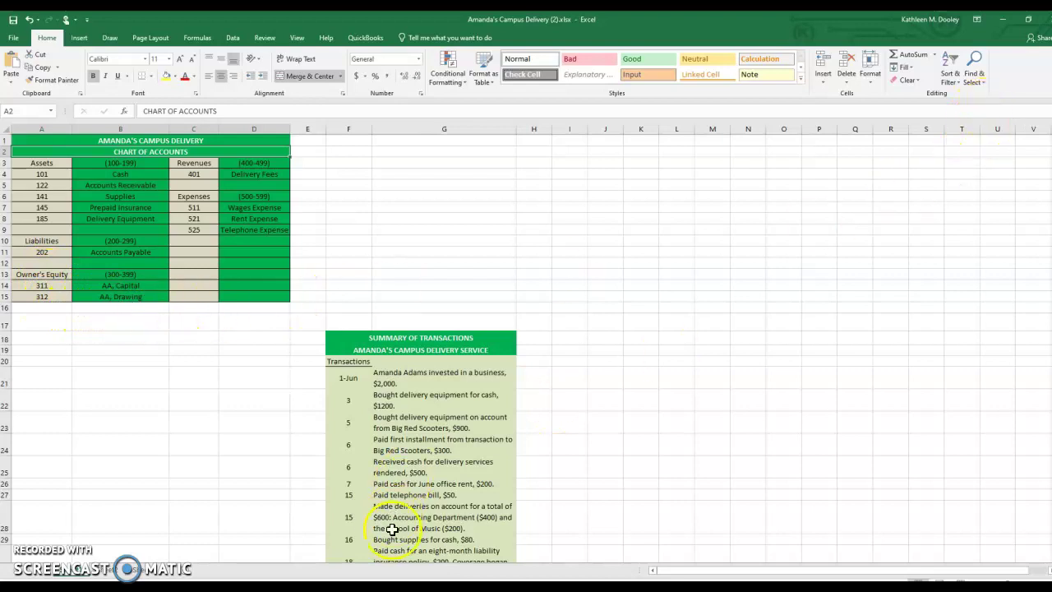
pyautogui.click(444, 547)
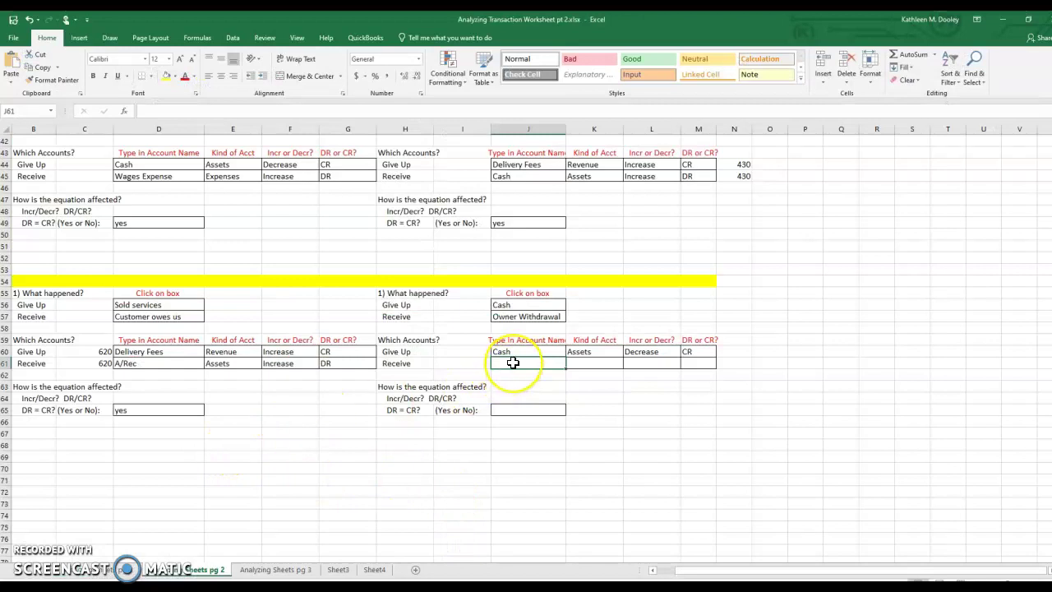
pyautogui.write('AA,')
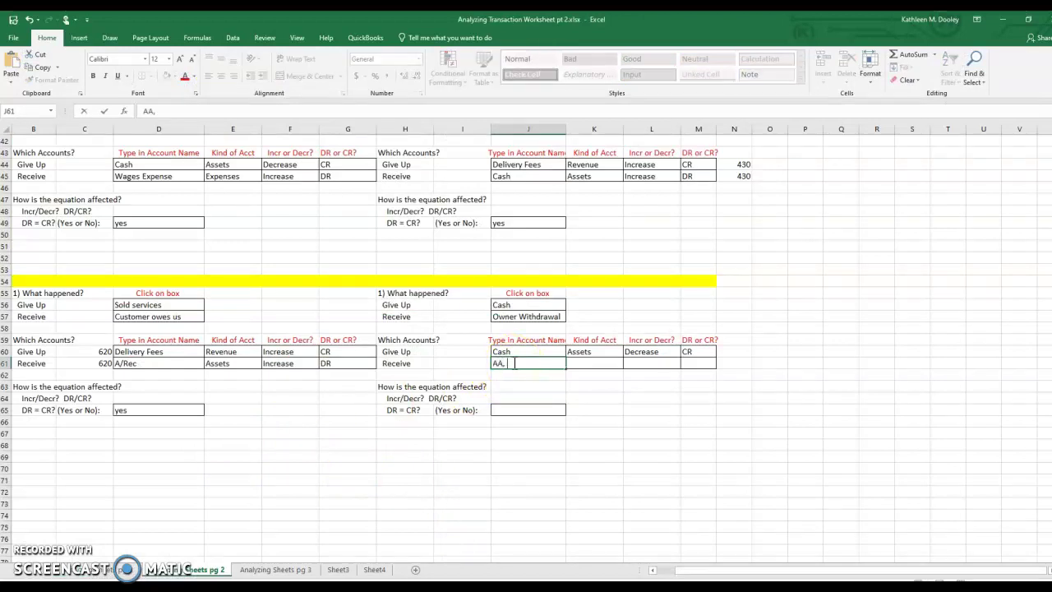
pyautogui.write(' Drawing')
# Classify AA, Drawing in row 61 as Owners Equity-Withdrawals, Increase and DR, and answer the DR = CR question in J65 with yes.
pyautogui.click(593, 367)
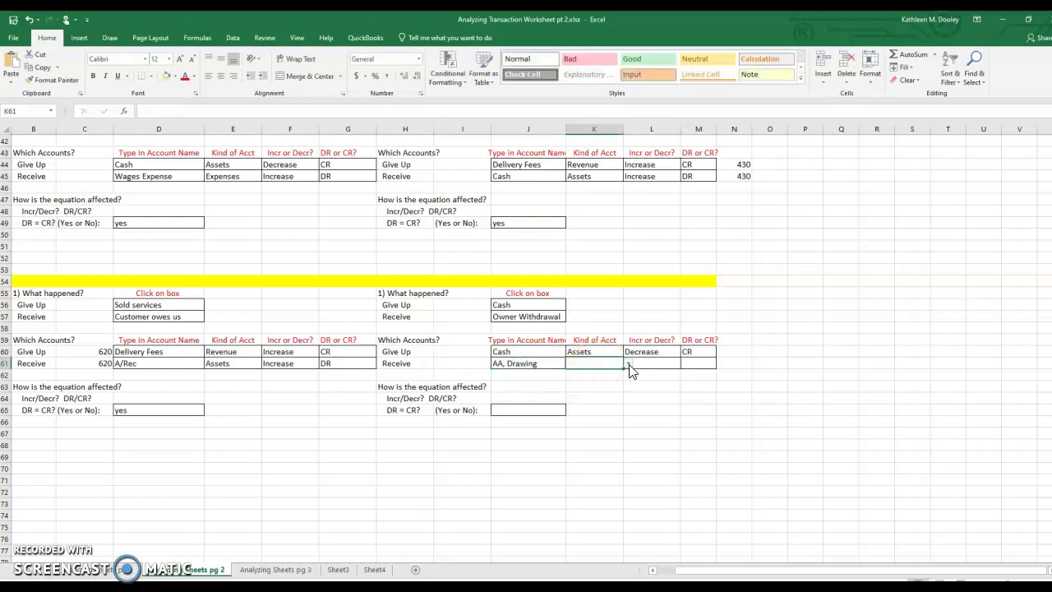
pyautogui.click(629, 364)
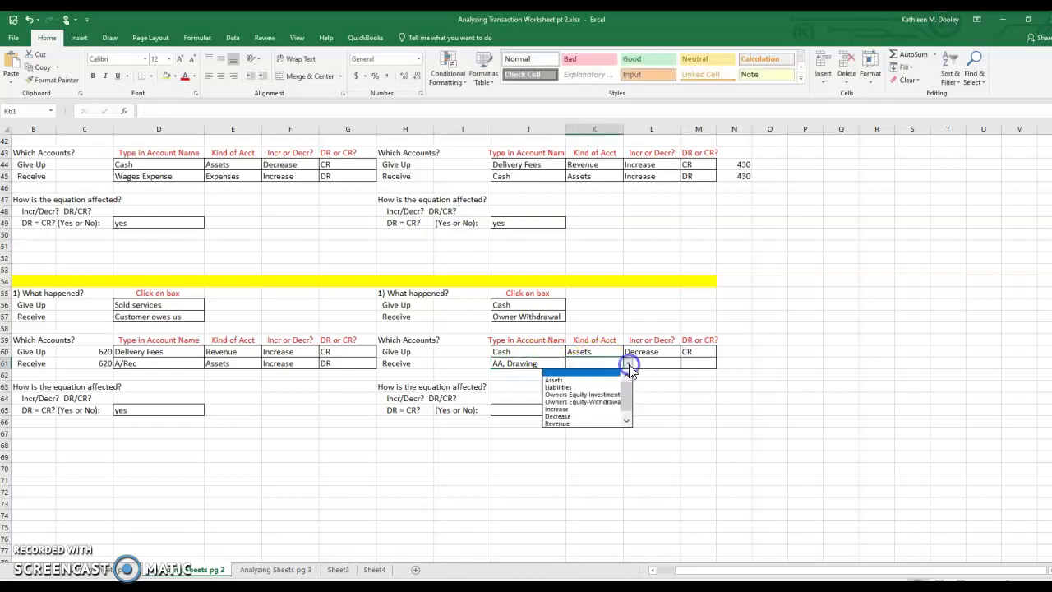
pyautogui.click(612, 403)
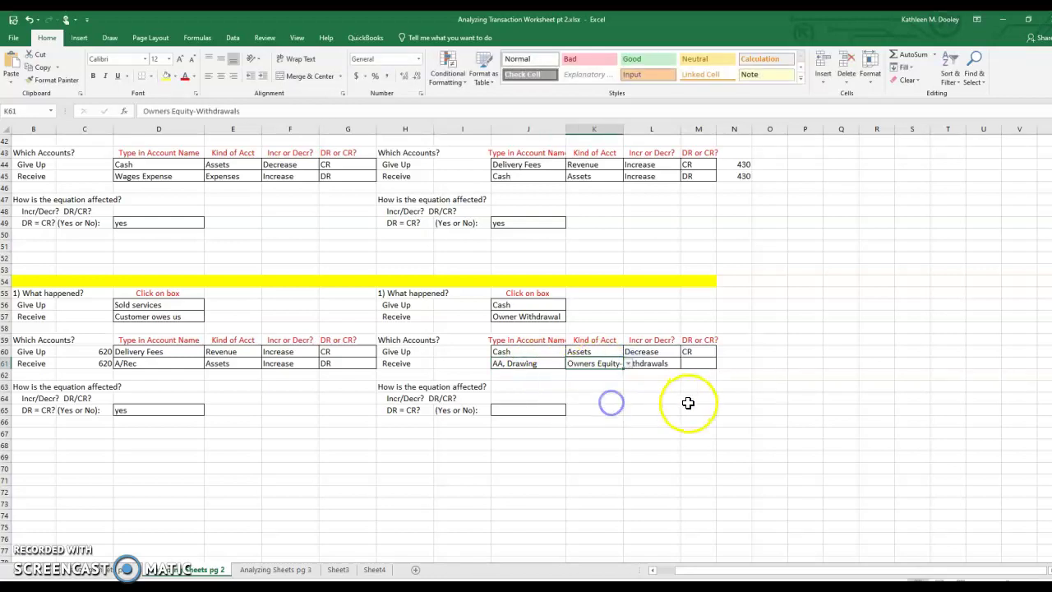
pyautogui.click(669, 364)
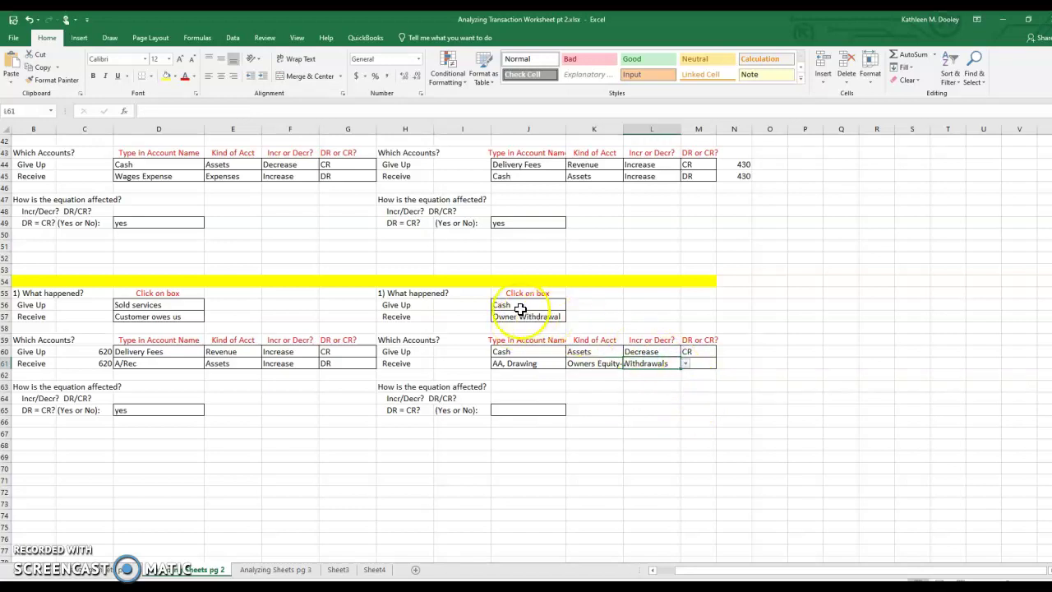
pyautogui.click(685, 364)
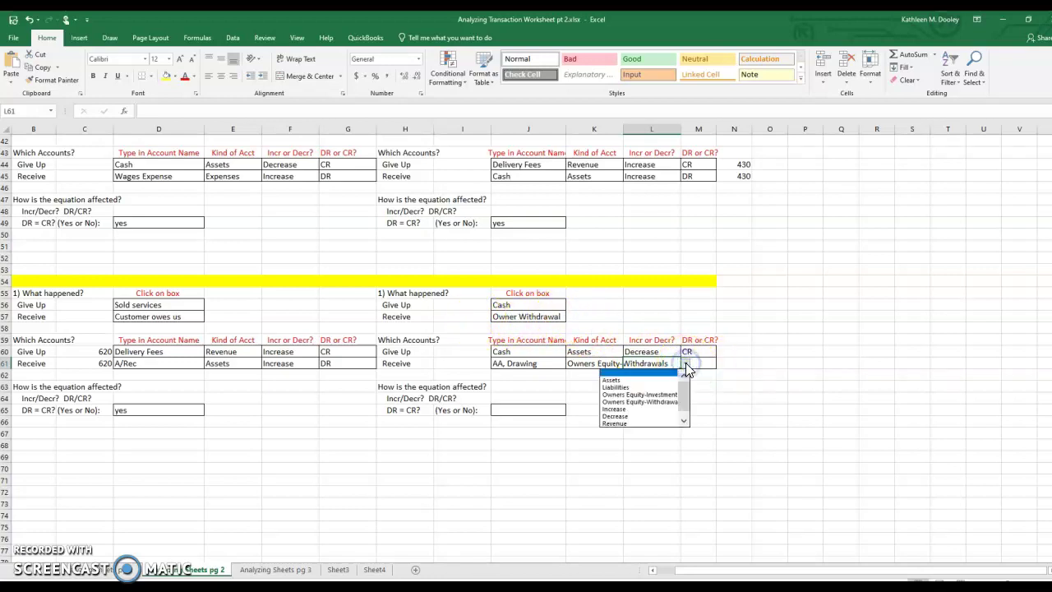
pyautogui.click(649, 408)
pyautogui.click(697, 364)
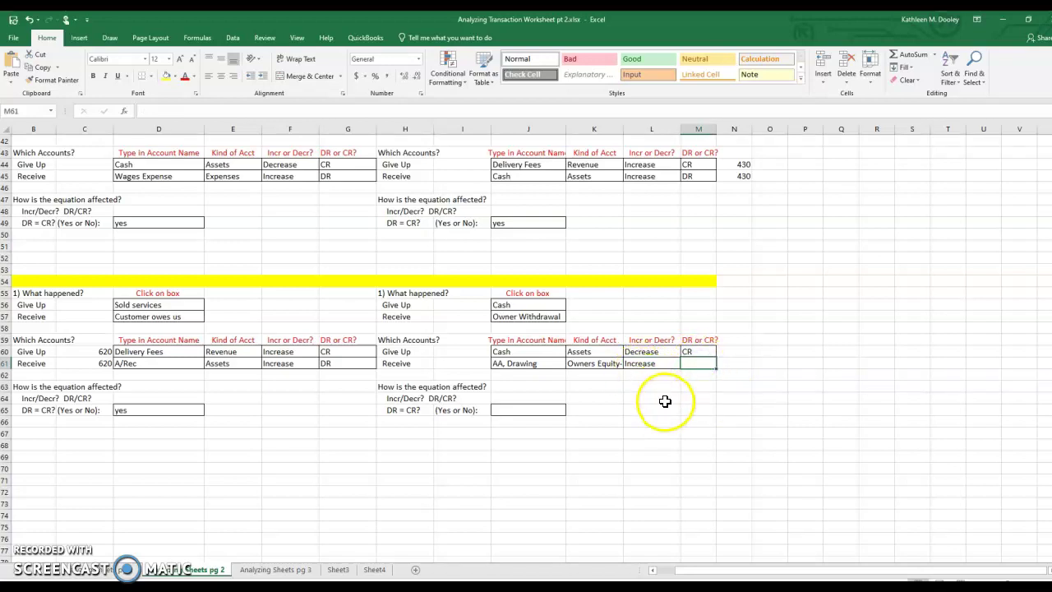
pyautogui.write('DR')
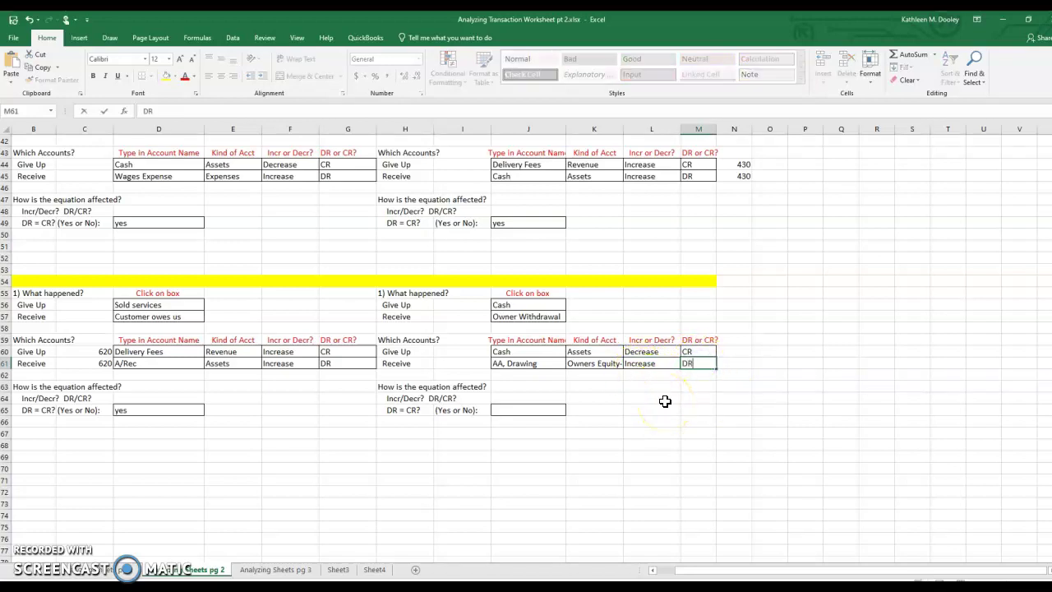
pyautogui.click(519, 411)
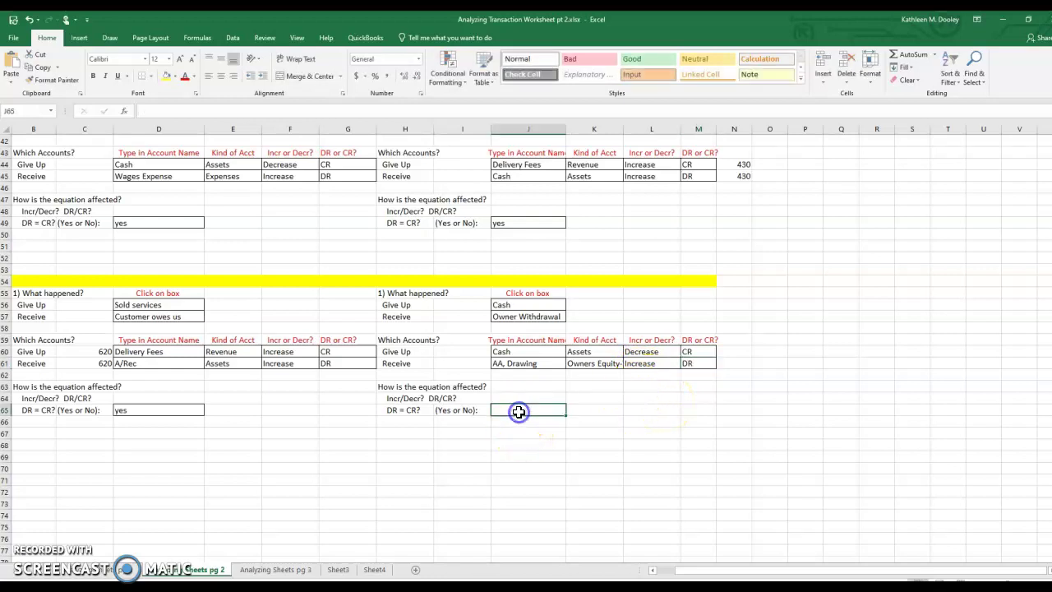
pyautogui.write('yes')
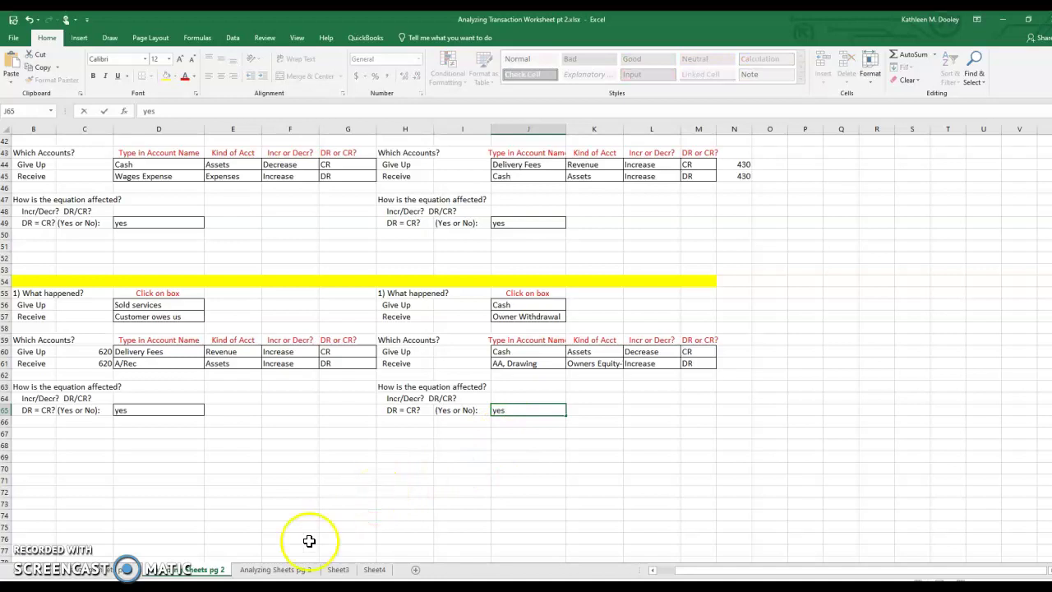
# Look at the Analyzing Sheets pg 3 sheet and return to the start of pg 2 to review its transaction blocks.
pyautogui.click(286, 569)
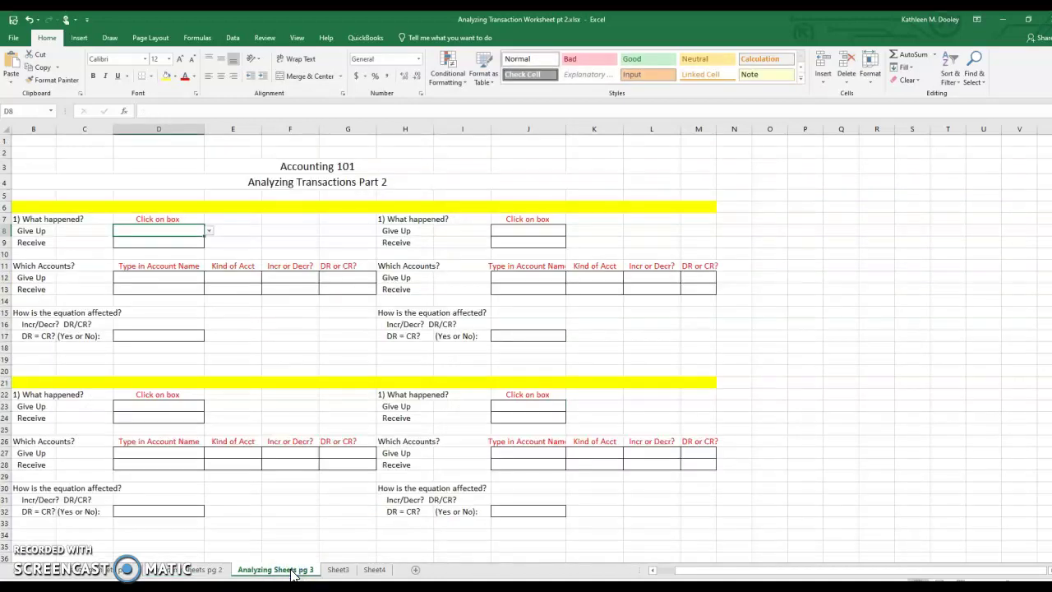
pyautogui.click(199, 570)
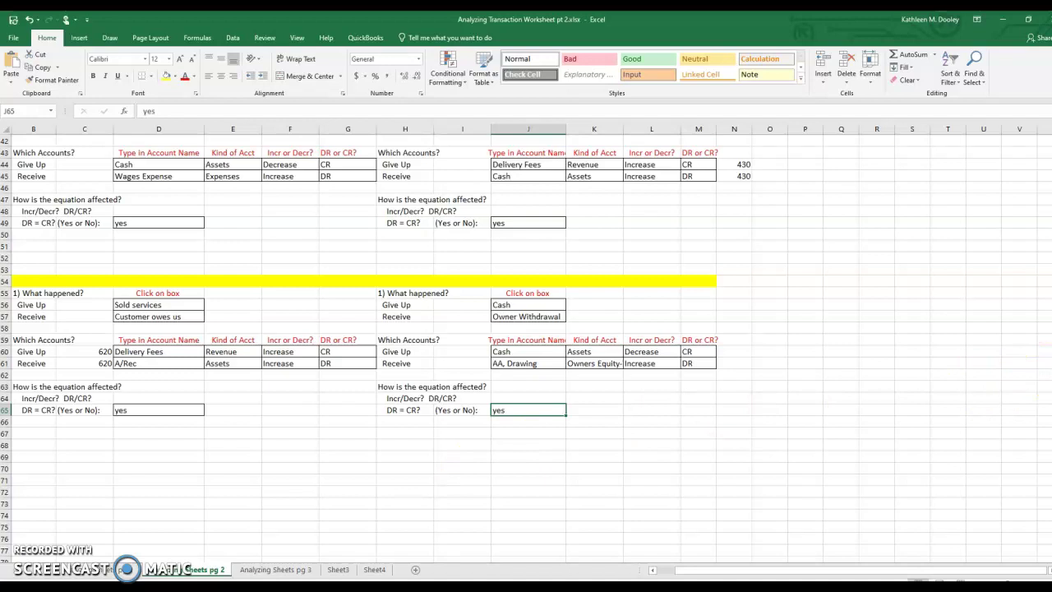
pyautogui.scroll(14, 526, 346)
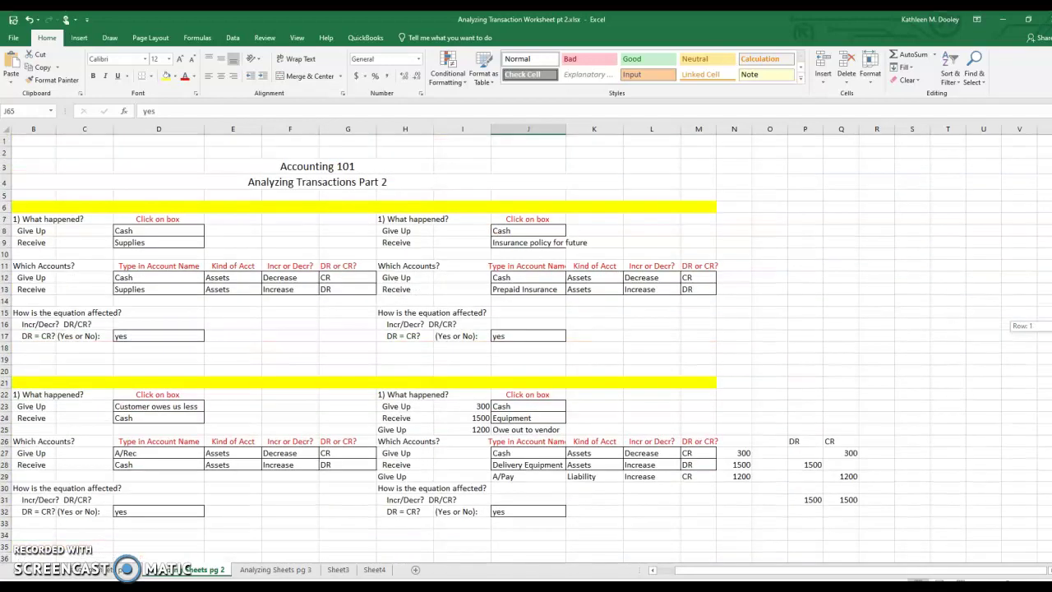